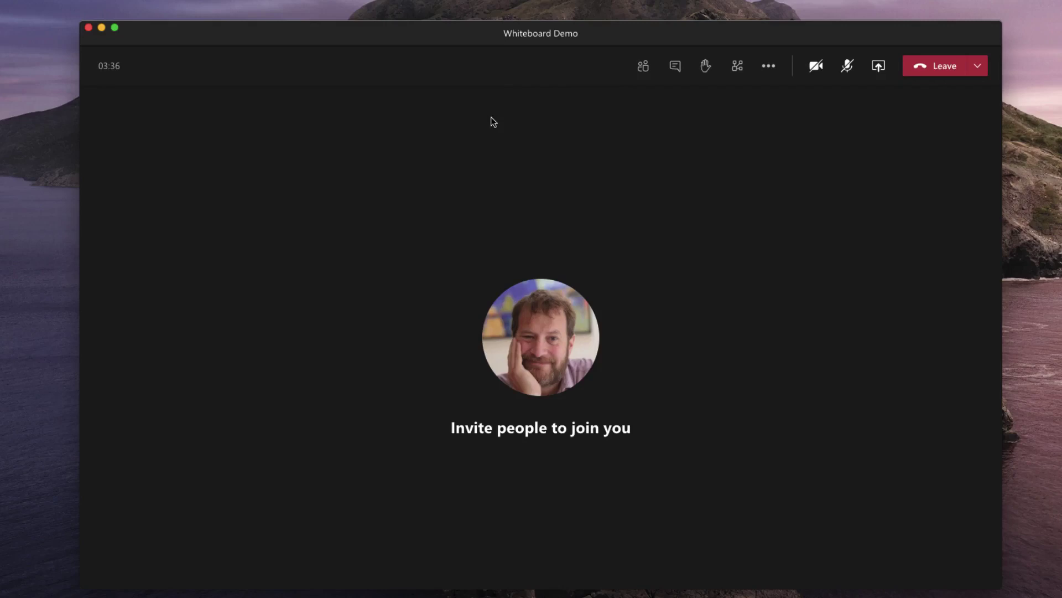
# Share Microsoft Whiteboard from the Share content tray in the meeting
pyautogui.click(879, 70)
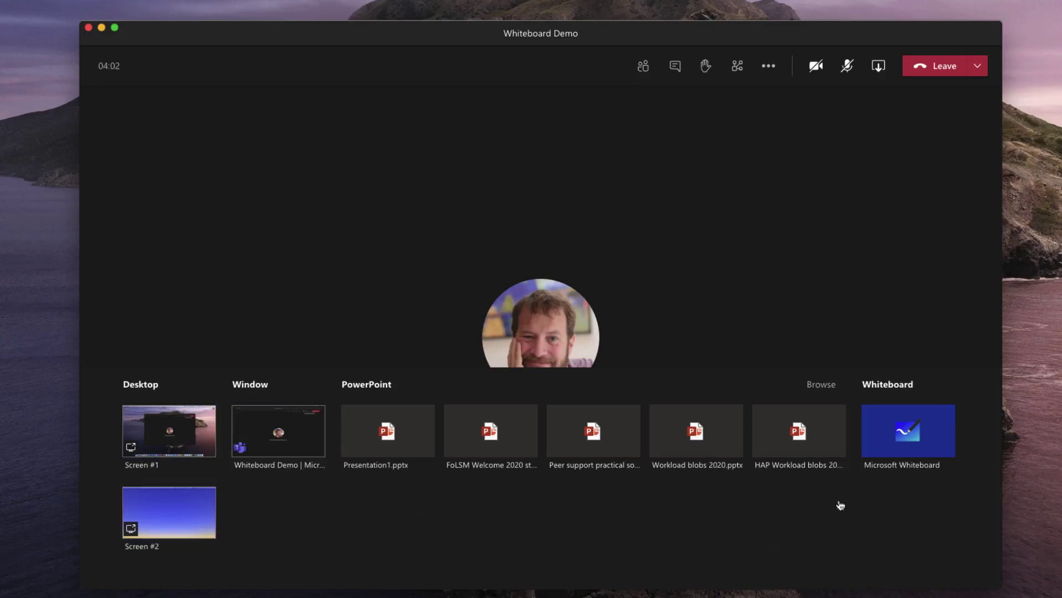
pyautogui.click(916, 434)
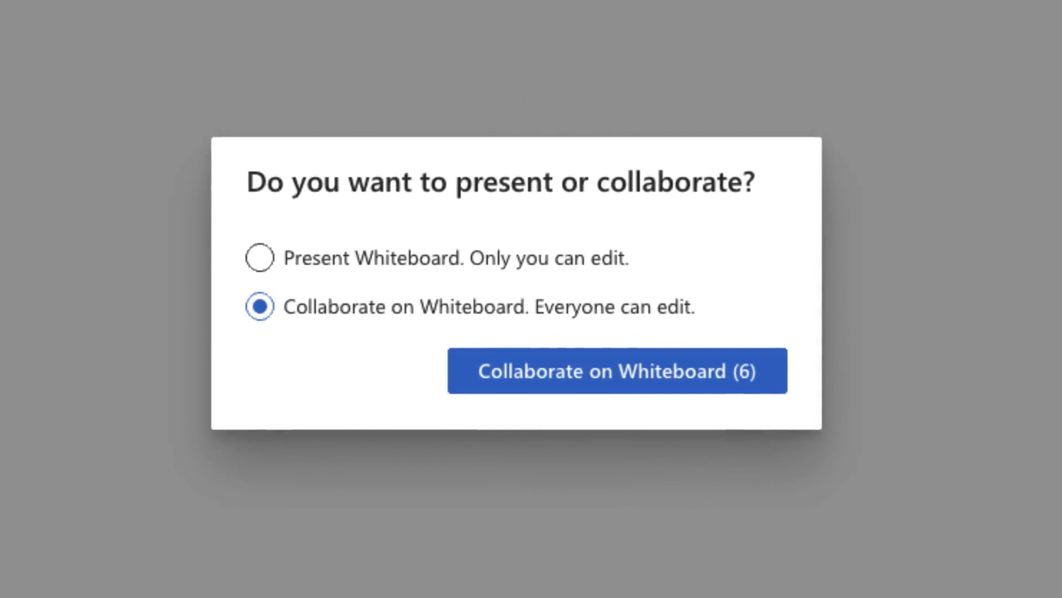
# Choose Present Whiteboard with editing limited to you only, not collaborate
pyautogui.click(352, 264)
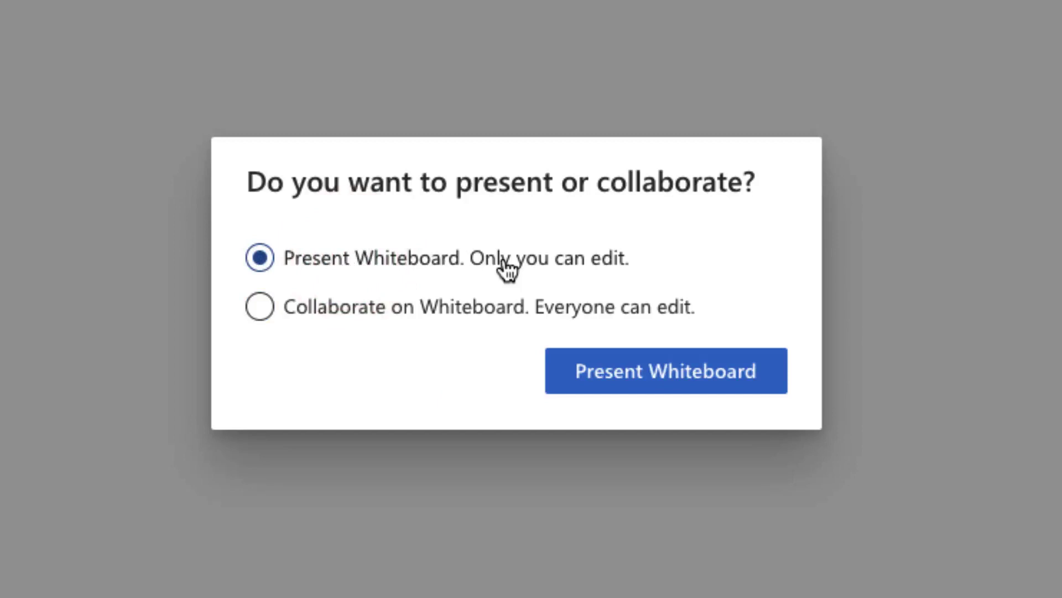
pyautogui.click(366, 314)
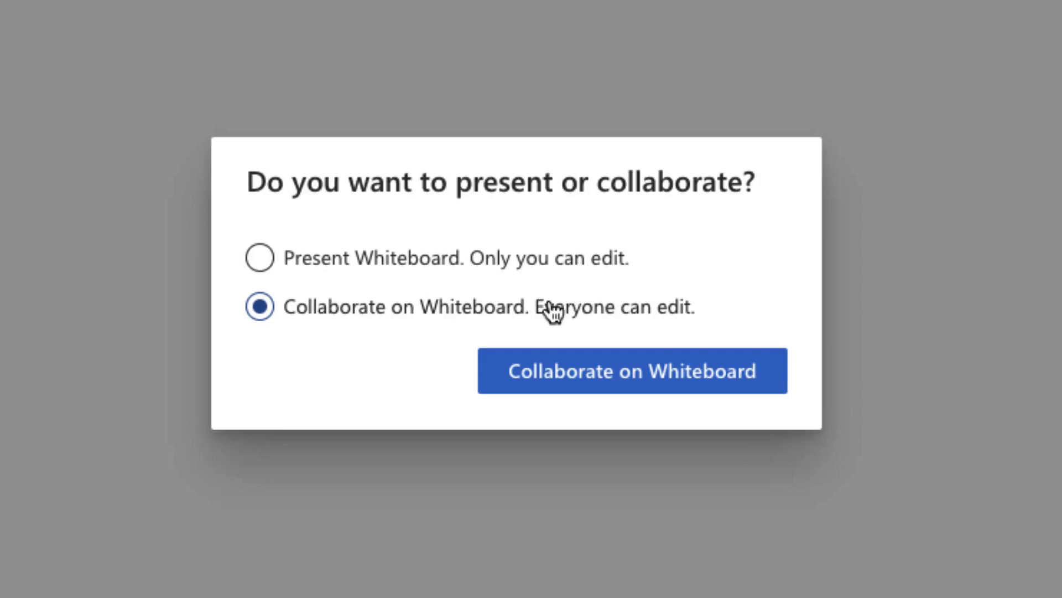
pyautogui.click(332, 260)
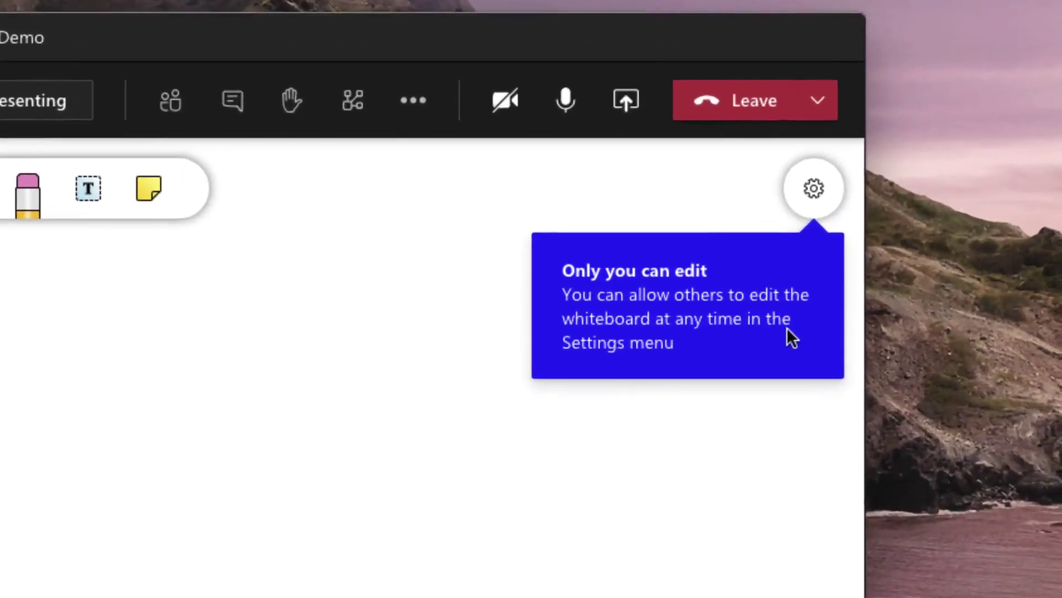
pyautogui.click(814, 187)
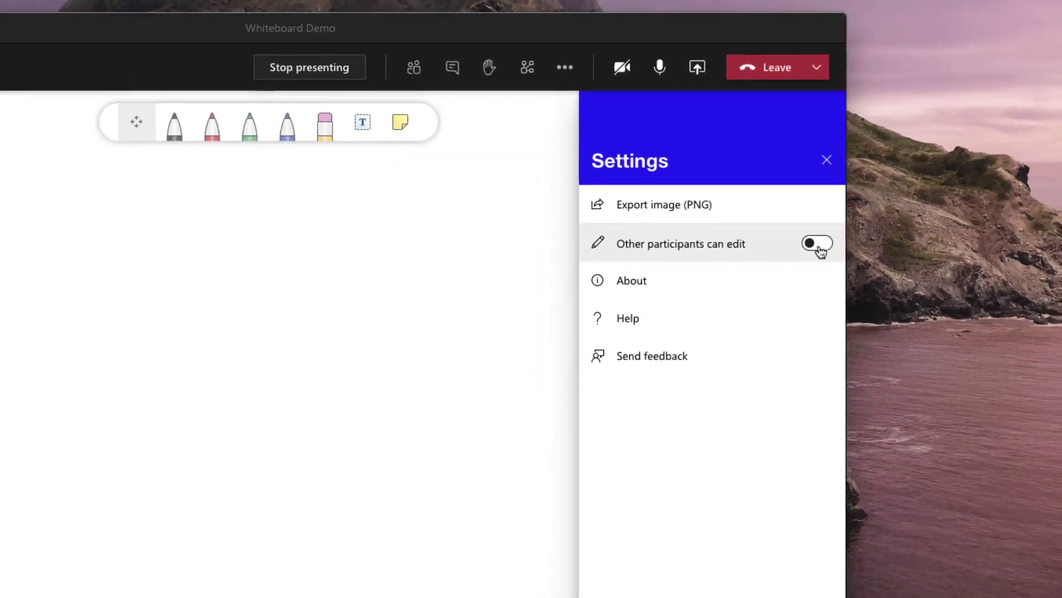
pyautogui.click(819, 248)
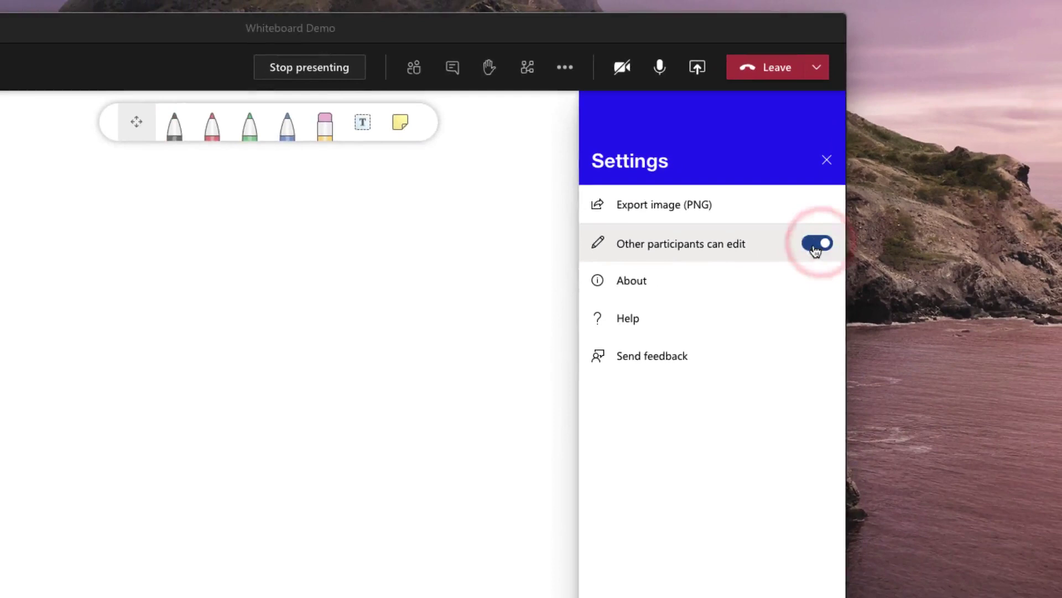
pyautogui.click(816, 249)
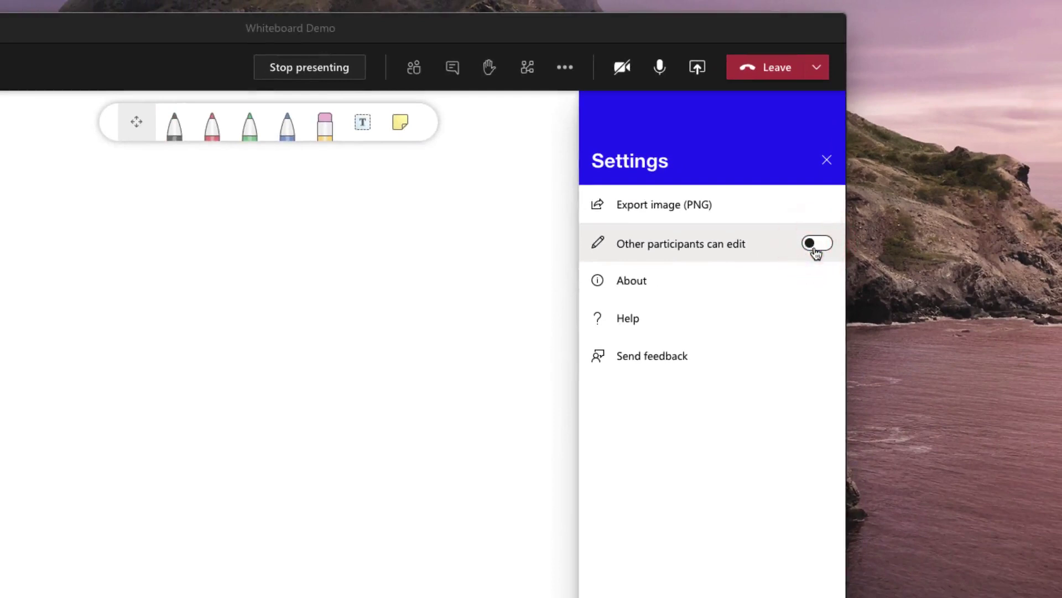
pyautogui.click(827, 162)
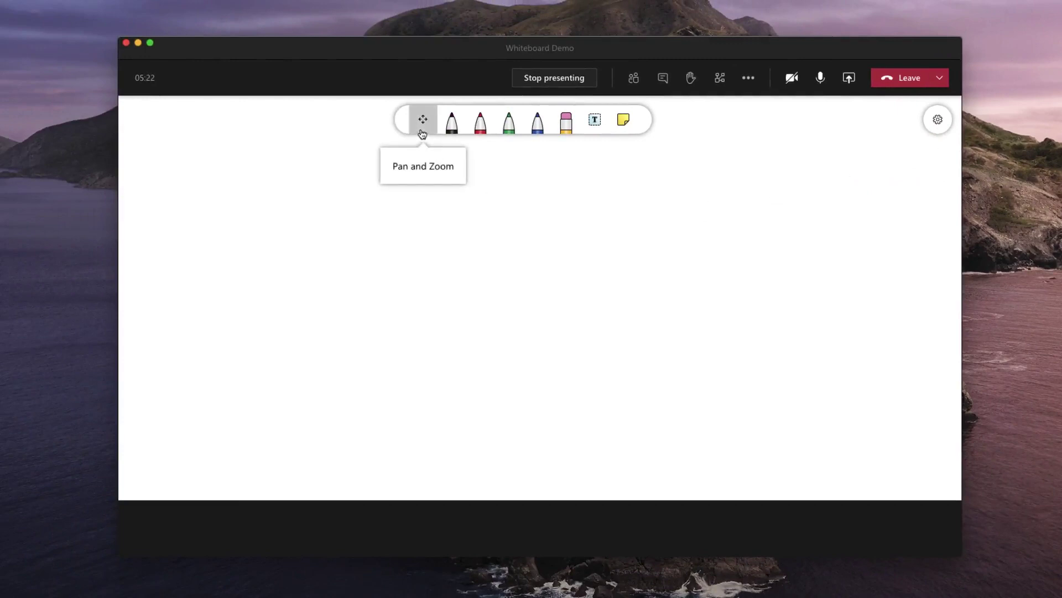
pyautogui.click(477, 219)
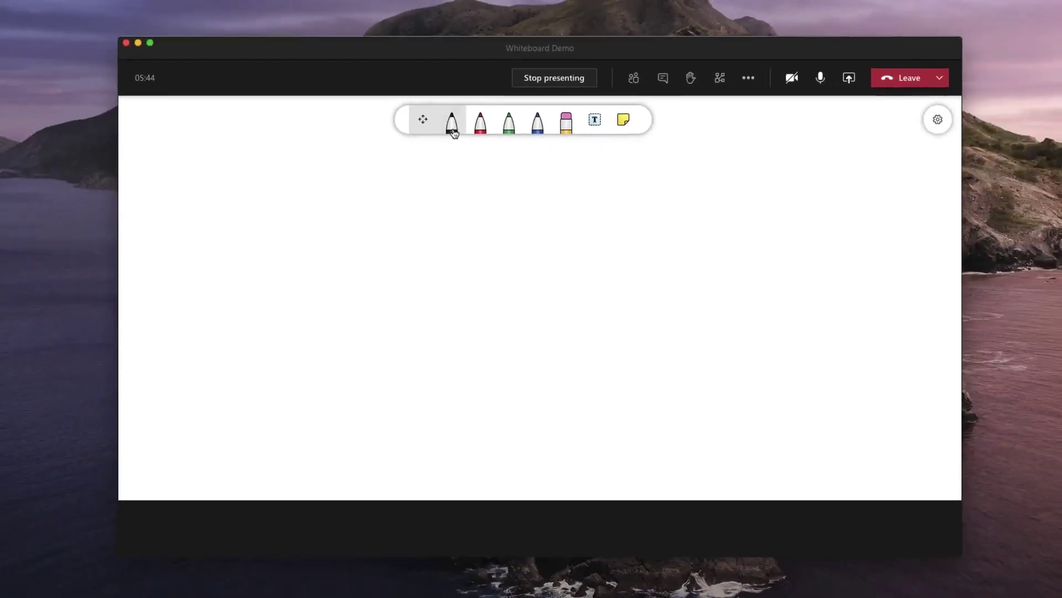
# Draw stacked wavy lines with the black, red, green and blue pens in turn
pyautogui.click(384, 132)
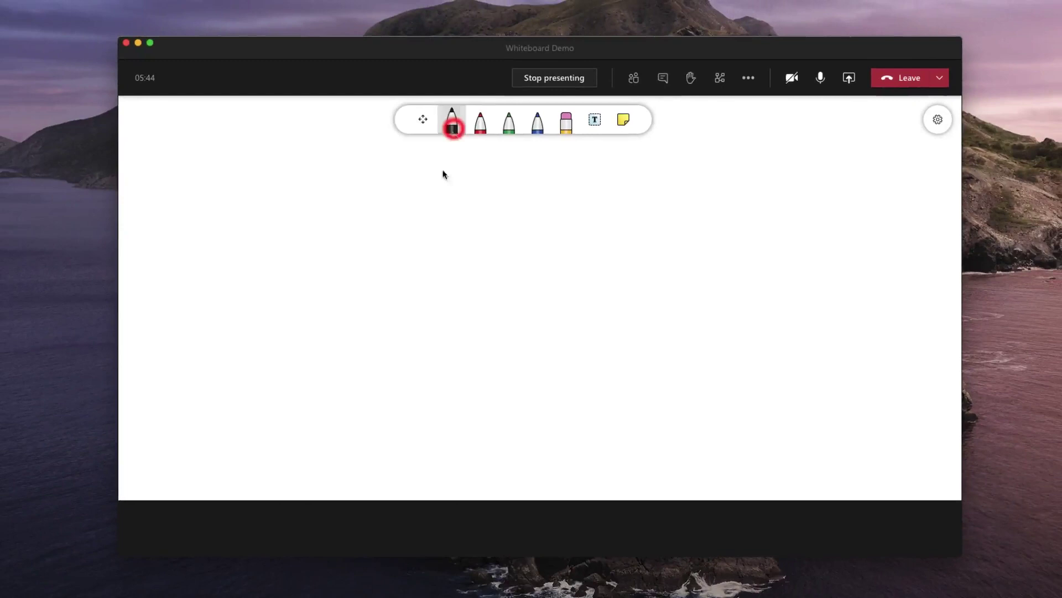
pyautogui.moveTo(426, 243)
pyautogui.mouseDown()
pyautogui.moveTo(513, 303)
pyautogui.moveTo(729, 381)
pyautogui.mouseUp()
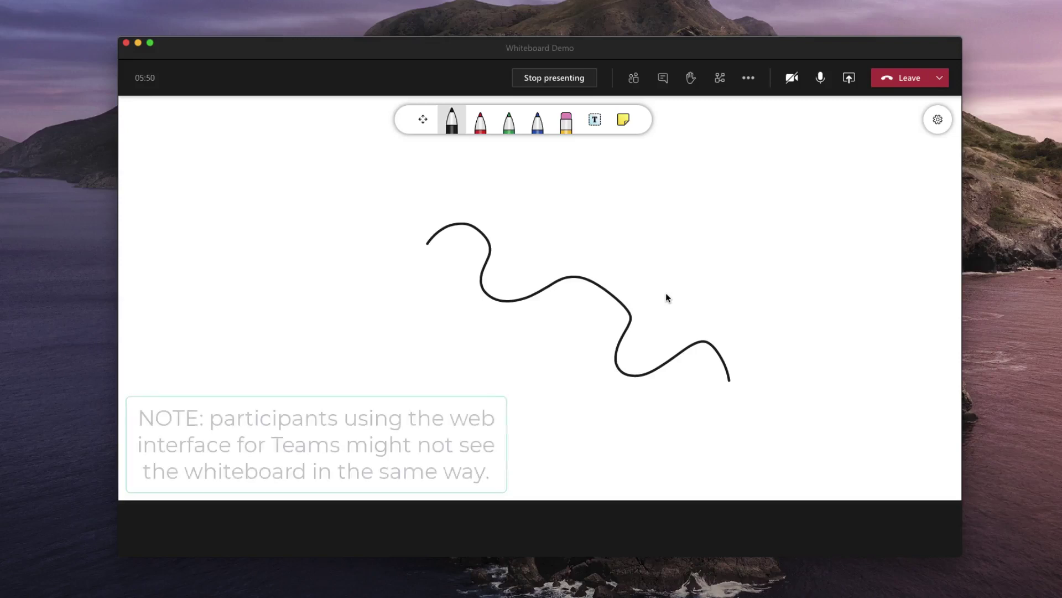
pyautogui.click(480, 121)
pyautogui.moveTo(443, 210)
pyautogui.mouseDown()
pyautogui.moveTo(499, 199)
pyautogui.moveTo(735, 308)
pyautogui.mouseUp()
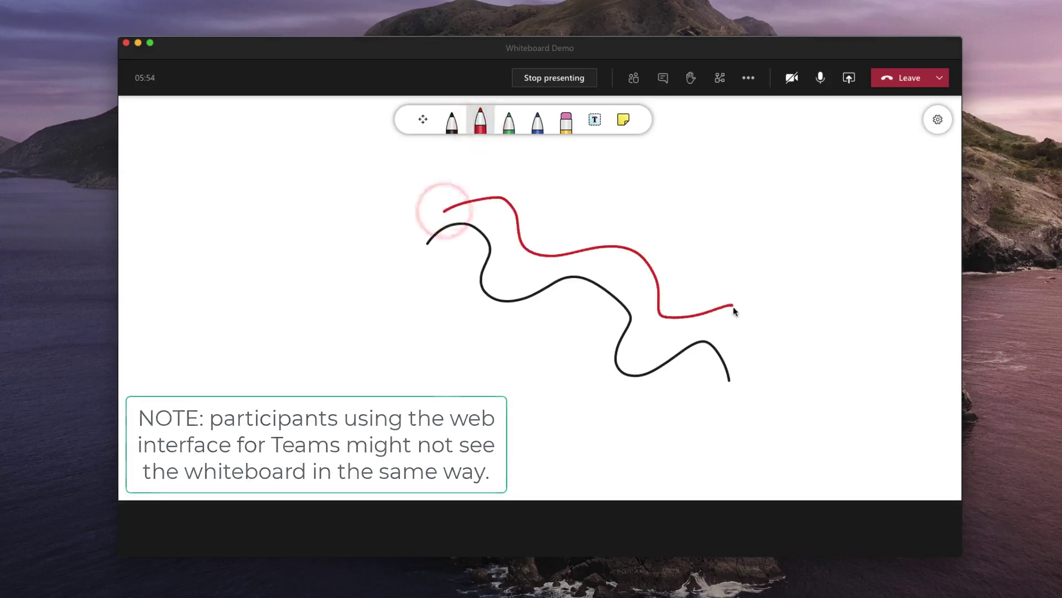
pyautogui.click(509, 122)
pyautogui.moveTo(482, 171)
pyautogui.mouseDown()
pyautogui.moveTo(549, 183)
pyautogui.moveTo(737, 278)
pyautogui.mouseUp()
pyautogui.click(538, 123)
pyautogui.moveTo(570, 153)
pyautogui.mouseDown()
pyautogui.moveTo(770, 234)
pyautogui.moveTo(795, 275)
pyautogui.mouseUp()
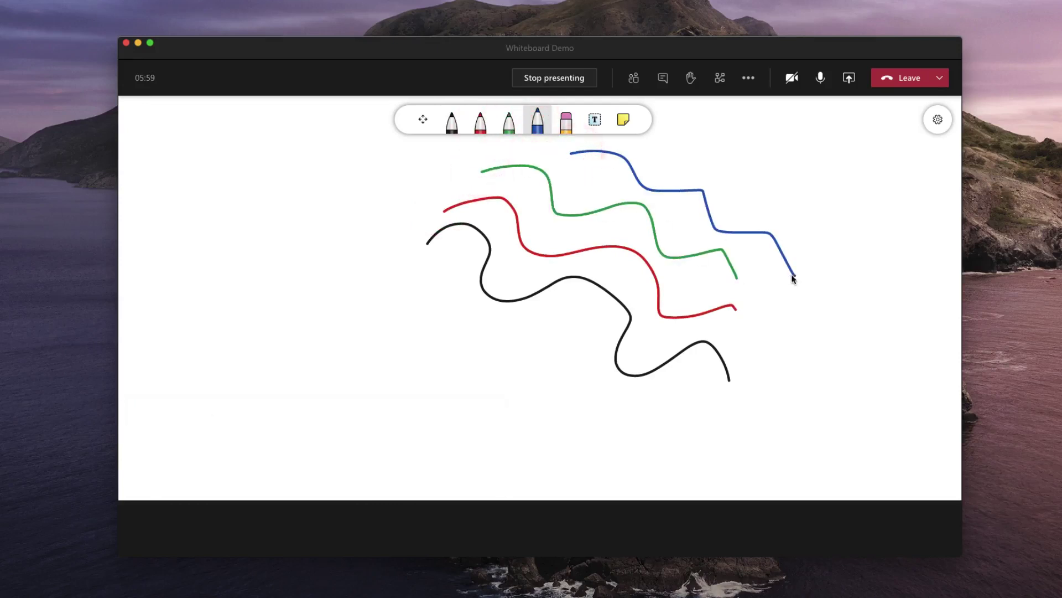
# Erase the green, red, blue and black wavy lines with the Eraser
pyautogui.click(570, 124)
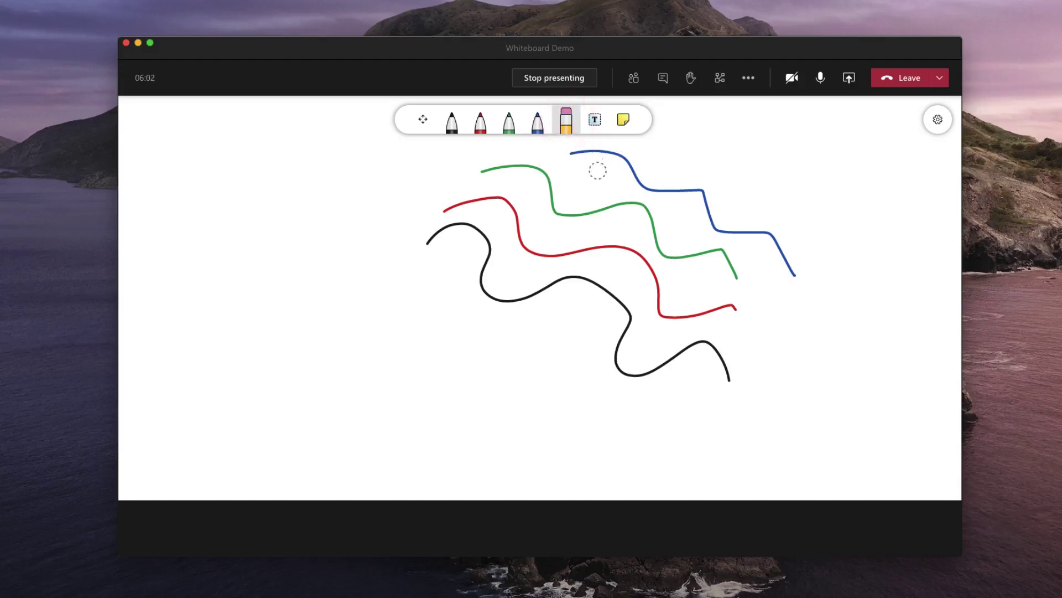
pyautogui.click(552, 200)
pyautogui.click(520, 224)
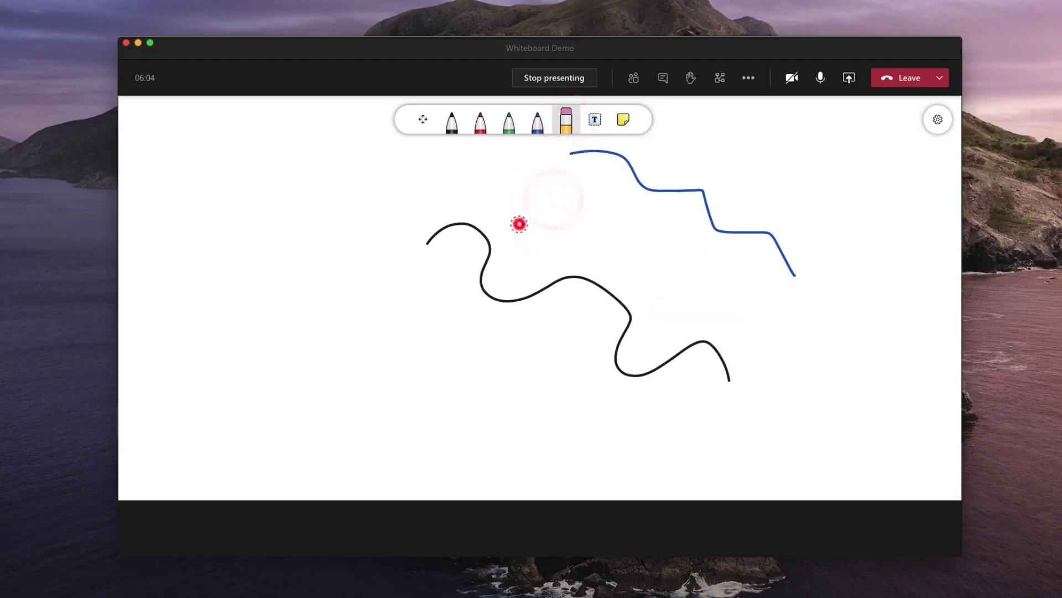
pyautogui.click(613, 155)
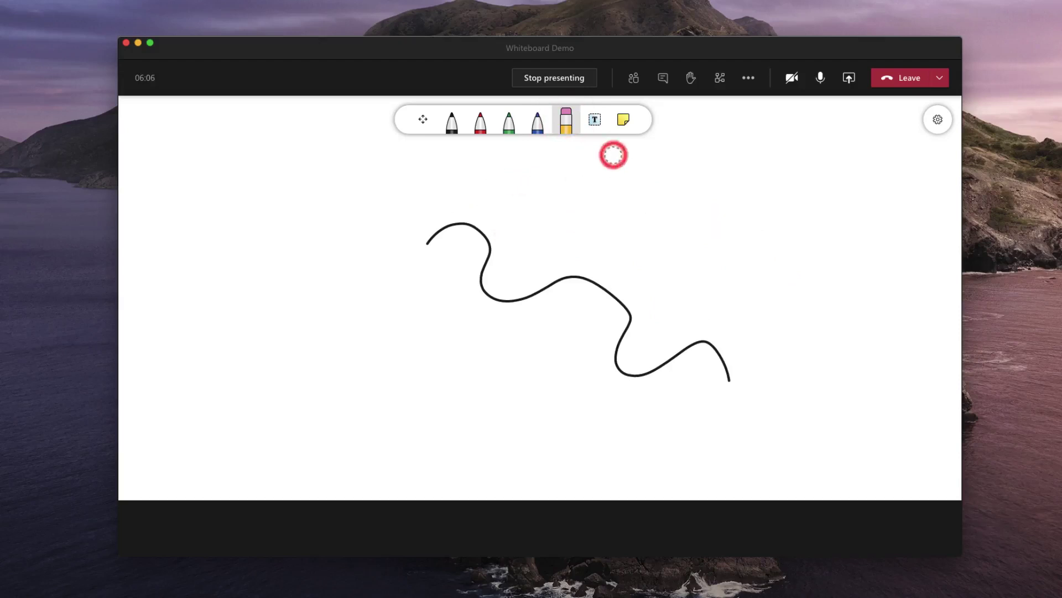
pyautogui.click(671, 176)
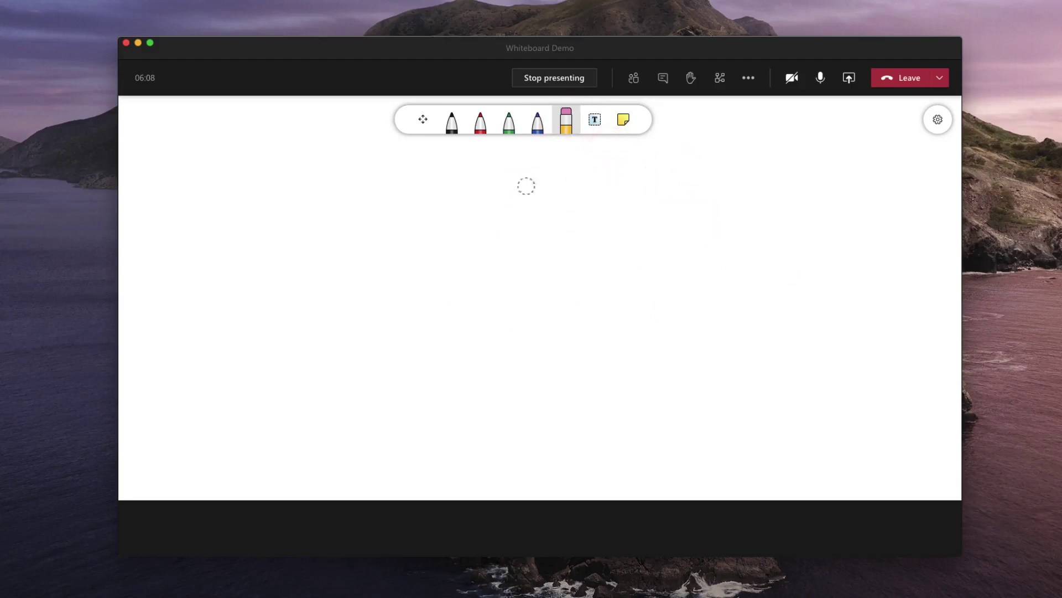
# Draw four diagonal black practice strokes, then wipe them all away with the Eraser
pyautogui.click(451, 120)
pyautogui.moveTo(437, 249); pyautogui.dragTo(530, 376)
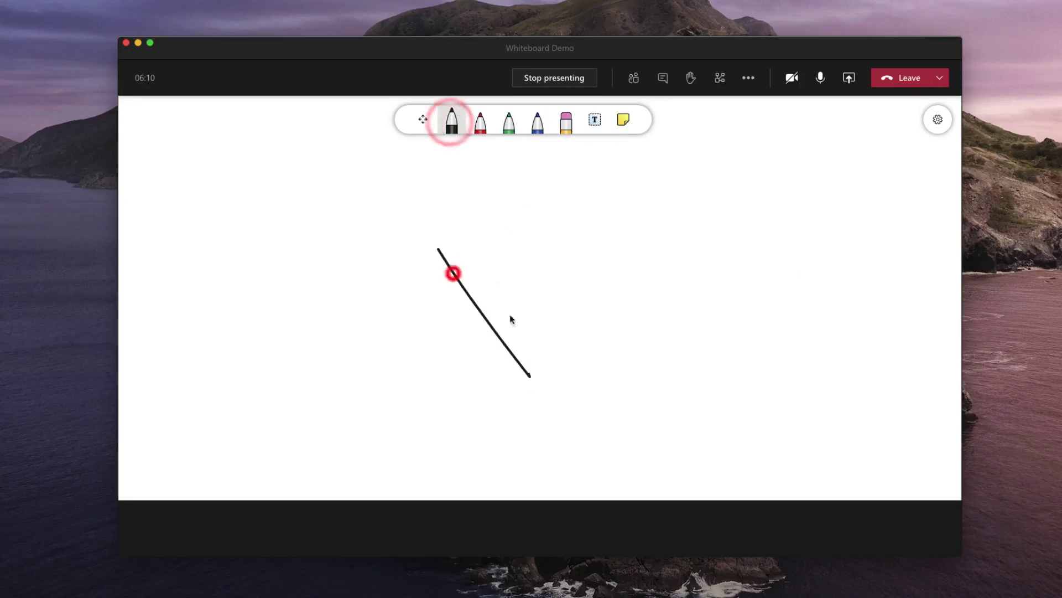
pyautogui.moveTo(495, 256); pyautogui.dragTo(567, 345)
pyautogui.moveTo(543, 242); pyautogui.dragTo(613, 317)
pyautogui.moveTo(600, 227); pyautogui.dragTo(649, 283)
pyautogui.click(567, 120)
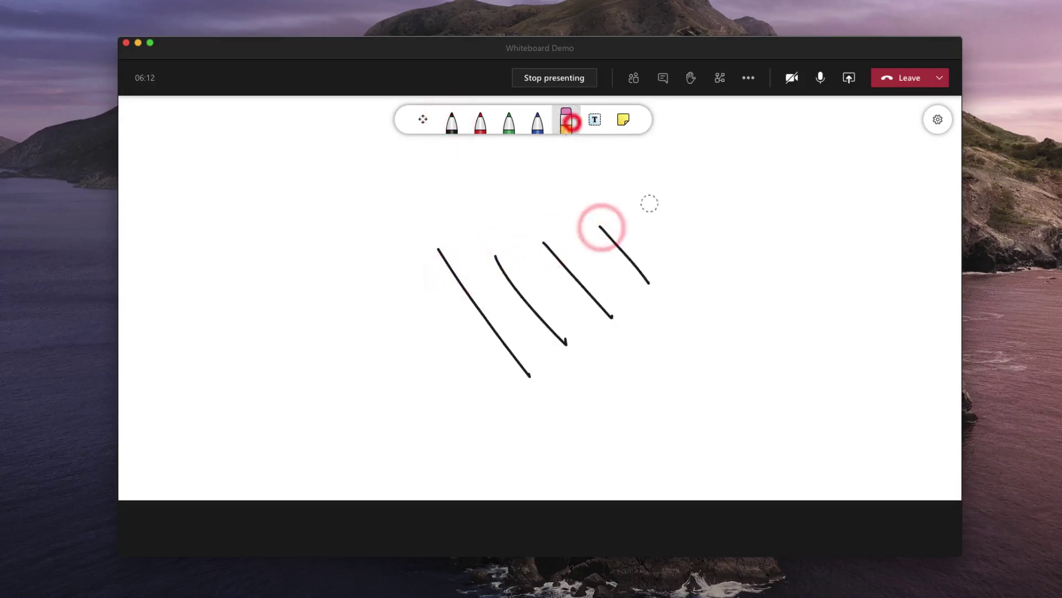
pyautogui.moveTo(659, 204)
pyautogui.mouseDown()
pyautogui.moveTo(572, 271)
pyautogui.moveTo(472, 317)
pyautogui.mouseUp()
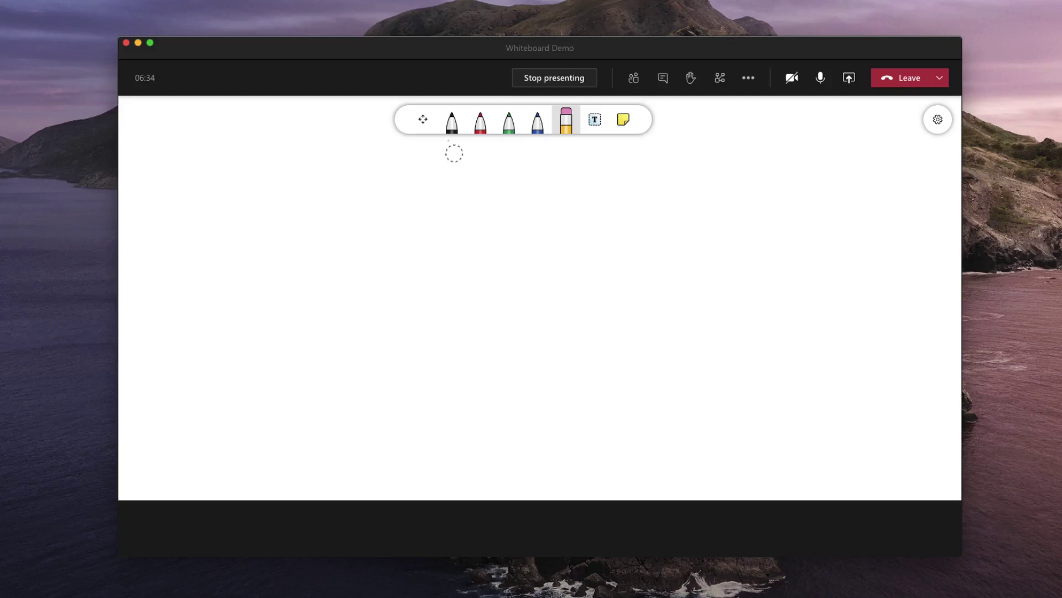
# Draw a small black circle and a red squiggle beside it
pyautogui.click(452, 128)
pyautogui.moveTo(526, 245)
pyautogui.mouseDown()
pyautogui.moveTo(526, 360)
pyautogui.moveTo(562, 270)
pyautogui.moveTo(529, 249)
pyautogui.moveTo(695, 254)
pyautogui.moveTo(311, 242)
pyautogui.moveTo(550, 240)
pyautogui.moveTo(474, 244)
pyautogui.moveTo(524, 244)
pyautogui.mouseUp()
pyautogui.click(423, 120)
pyautogui.click(480, 127)
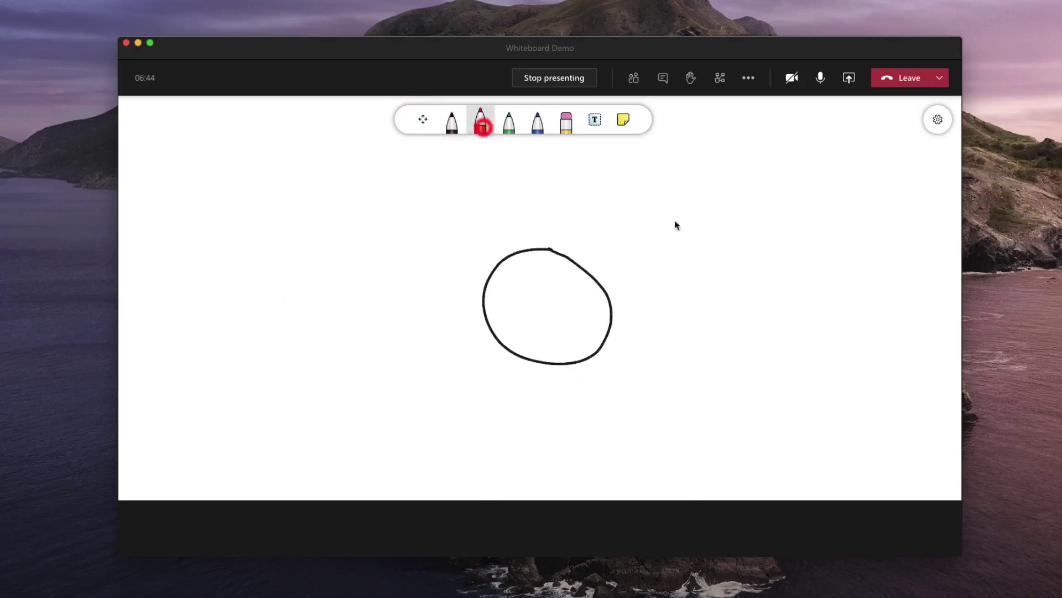
pyautogui.moveTo(714, 246)
pyautogui.mouseDown()
pyautogui.moveTo(700, 252)
pyautogui.moveTo(785, 337)
pyautogui.moveTo(726, 187)
pyautogui.moveTo(747, 327)
pyautogui.moveTo(714, 249)
pyautogui.mouseUp()
# Shift the view left, then add a green arrow and a blue circle to its right
pyautogui.click(422, 119)
pyautogui.moveTo(565, 201); pyautogui.dragTo(526, 211)
pyautogui.scroll(-5, 557, 273)
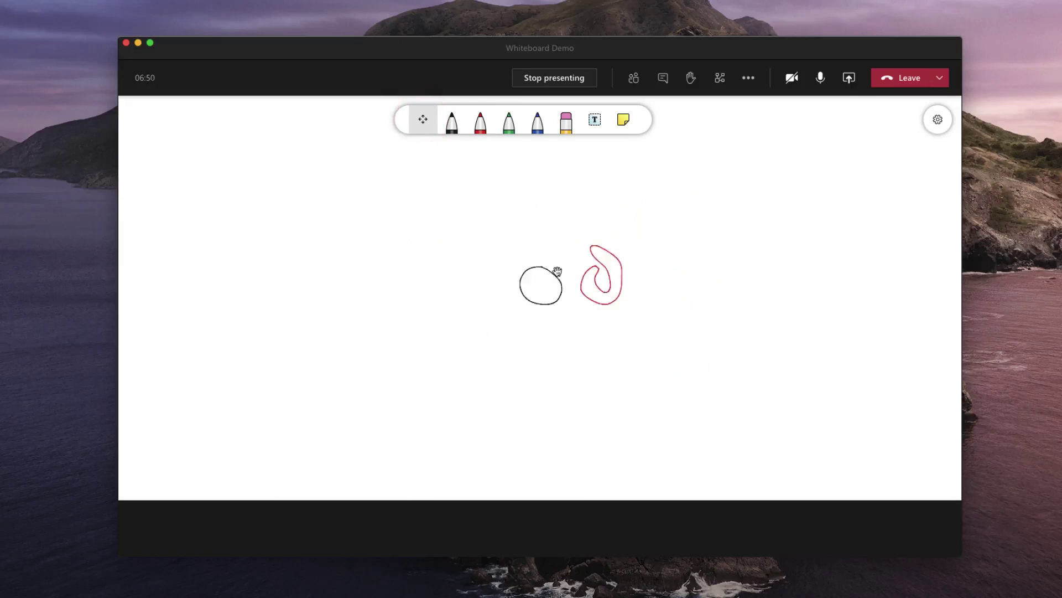
pyautogui.scroll(4, 559, 274)
pyautogui.scroll(-4, 562, 277)
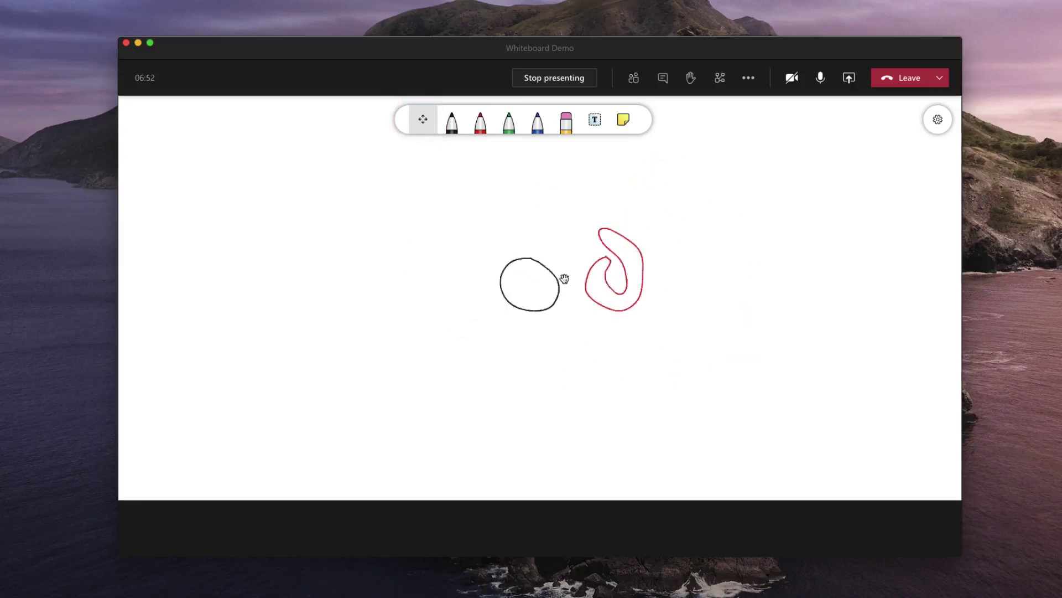
pyautogui.scroll(5, 564, 279)
pyautogui.scroll(-3, 565, 277)
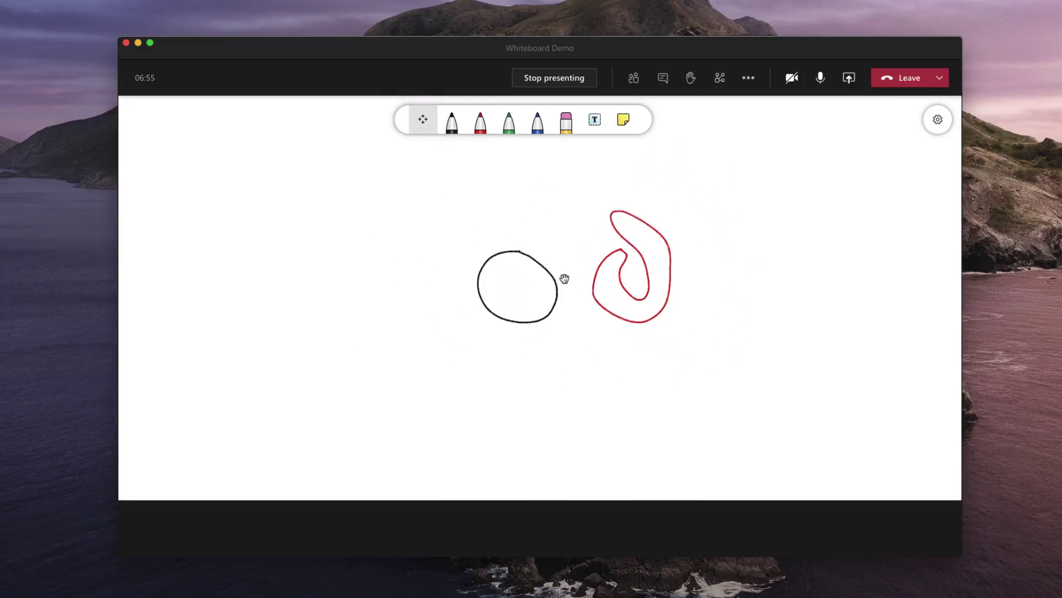
pyautogui.scroll(3, 564, 278)
pyautogui.moveTo(571, 270)
pyautogui.mouseDown()
pyautogui.moveTo(456, 299)
pyautogui.moveTo(348, 304)
pyautogui.moveTo(542, 297)
pyautogui.moveTo(527, 305)
pyautogui.mouseUp()
pyautogui.scroll(-3, 339, 288)
pyautogui.scroll(-5, 339, 288)
pyautogui.click(508, 122)
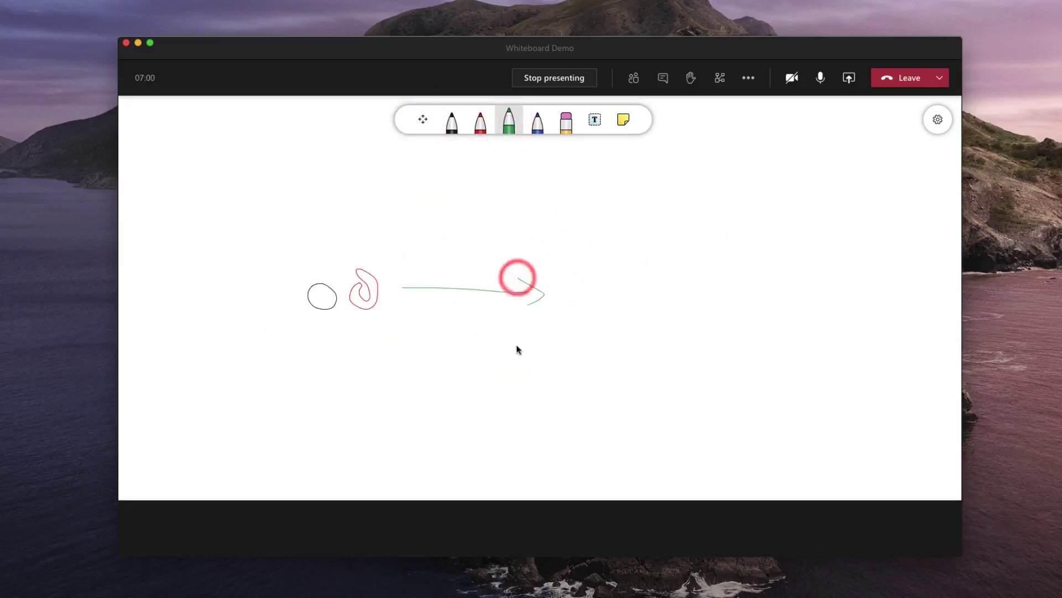
pyautogui.click(532, 127)
pyautogui.moveTo(634, 272)
pyautogui.mouseDown()
pyautogui.moveTo(588, 281)
pyautogui.moveTo(649, 287)
pyautogui.moveTo(640, 274)
pyautogui.moveTo(623, 286)
pyautogui.mouseUp()
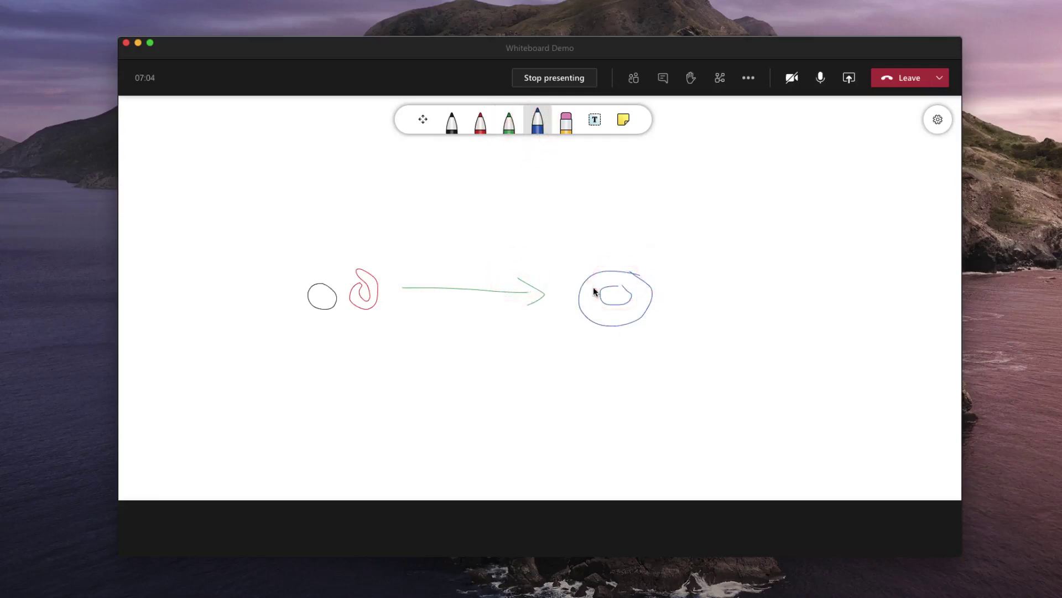
# Add a text box reading 'text' and move it just above the green arrow
pyautogui.click(595, 121)
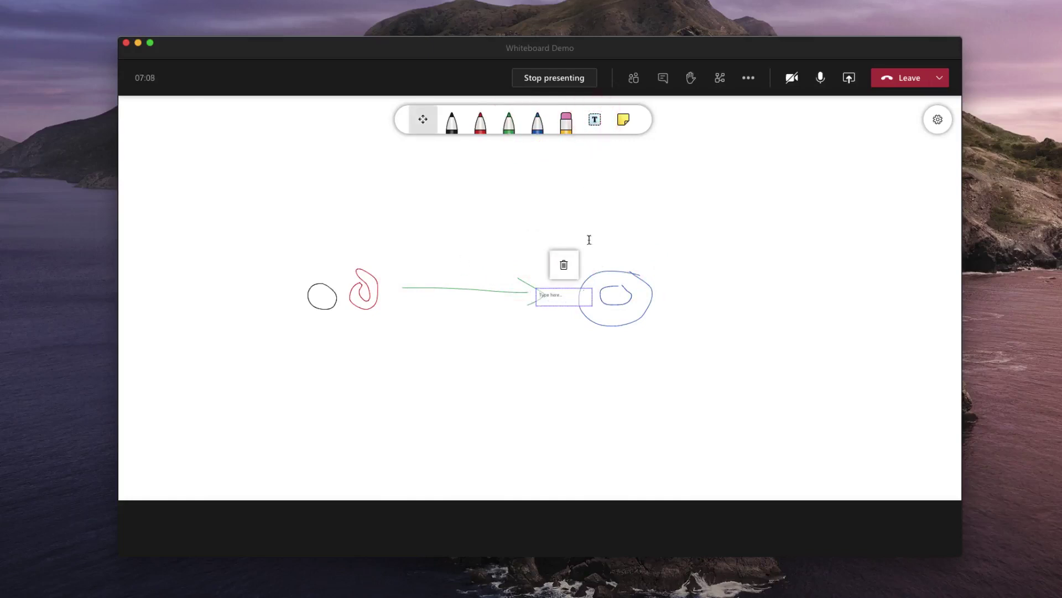
pyautogui.click(559, 296)
pyautogui.click(509, 282)
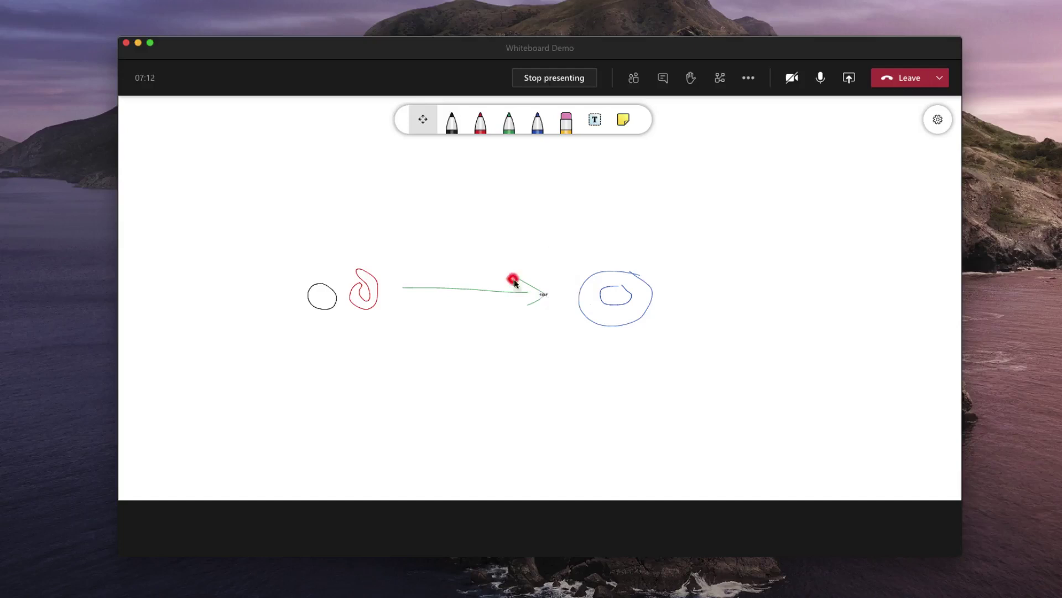
pyautogui.moveTo(559, 298); pyautogui.dragTo(458, 261)
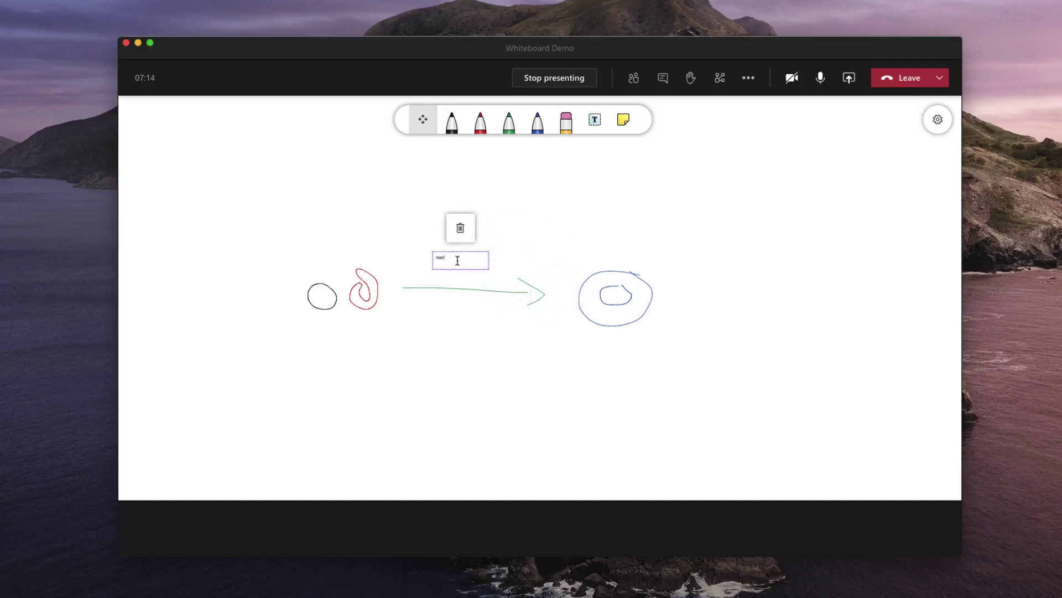
pyautogui.doubleClick(441, 258)
pyautogui.click(451, 257)
pyautogui.click(529, 213)
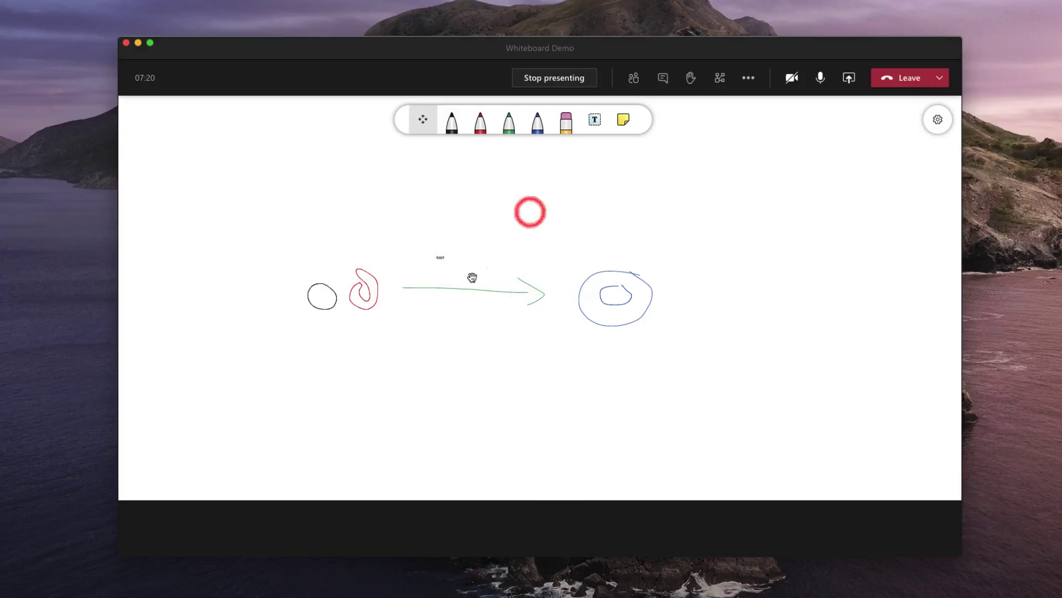
pyautogui.scroll(4, 467, 275)
pyautogui.click(445, 270)
pyautogui.scroll(3, 460, 271)
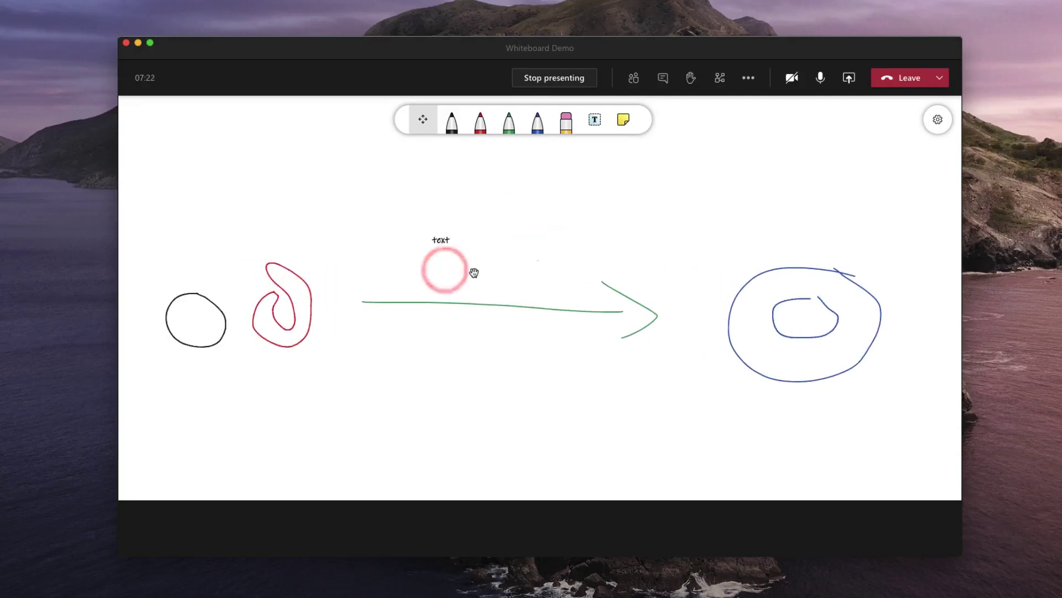
# Add a yellow sticky note reading 'type in here' and drag it below the green arrow
pyautogui.click(623, 123)
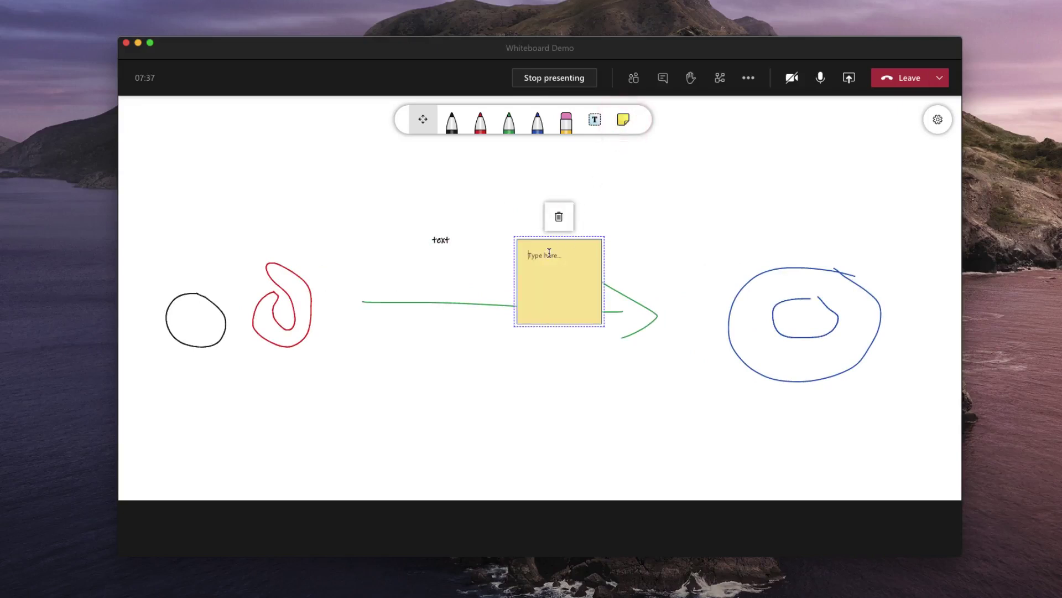
pyautogui.write('type in here')
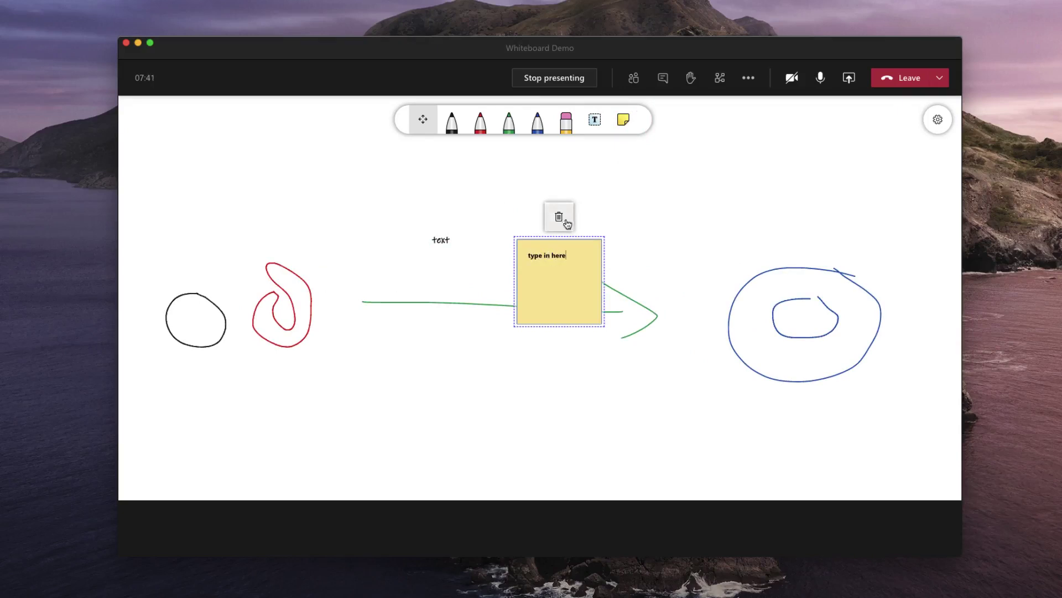
pyautogui.click(647, 210)
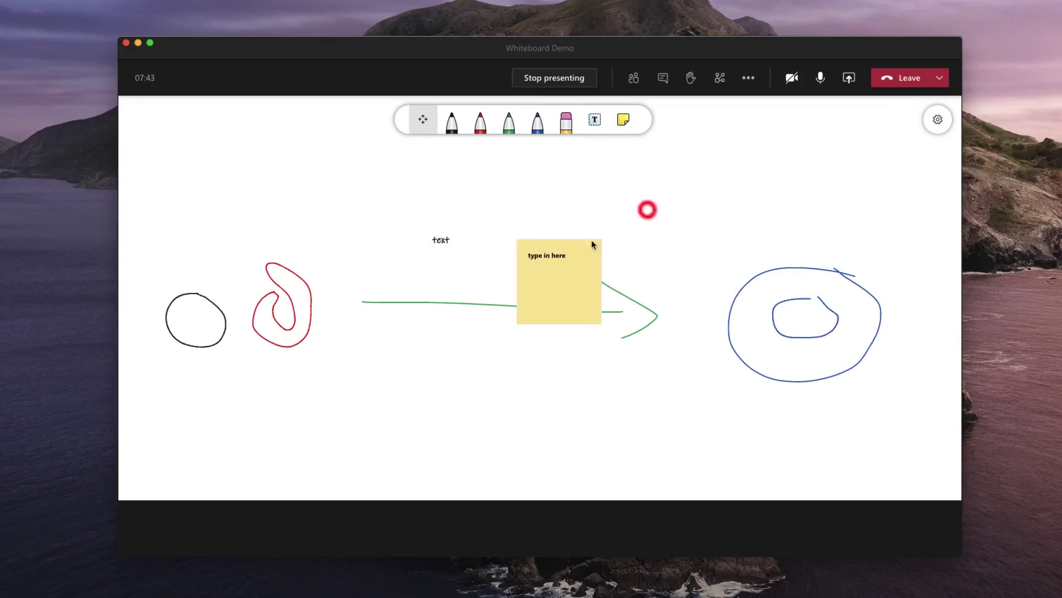
pyautogui.moveTo(572, 251); pyautogui.dragTo(494, 382)
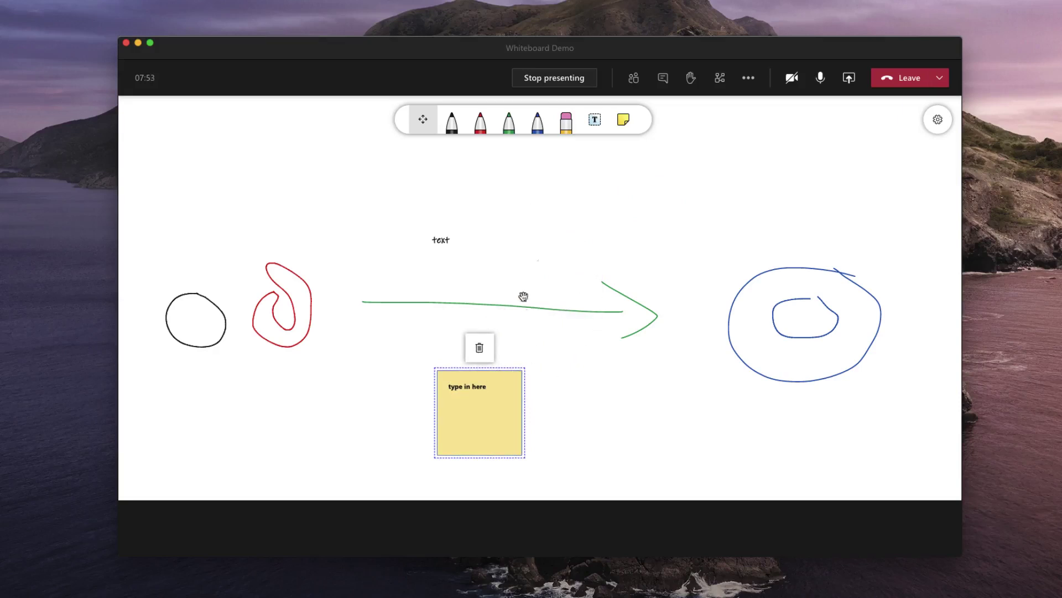
# Nudge the green arrow slightly right and shift the 'text' label a little left
pyautogui.moveTo(530, 308)
pyautogui.mouseDown()
pyautogui.moveTo(572, 200)
pyautogui.moveTo(543, 308)
pyautogui.mouseUp()
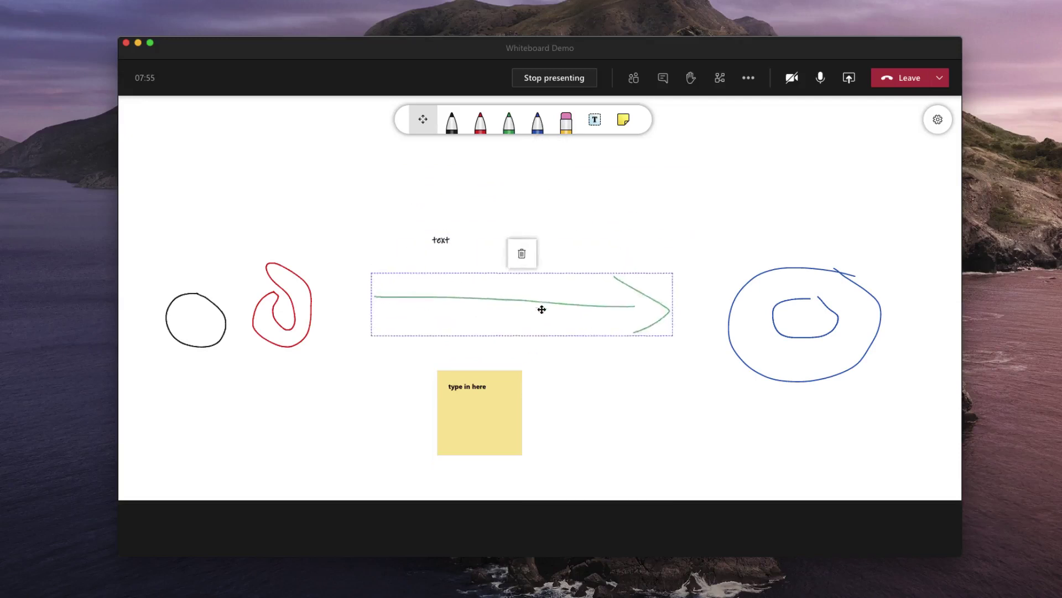
pyautogui.click(570, 245)
pyautogui.click(545, 309)
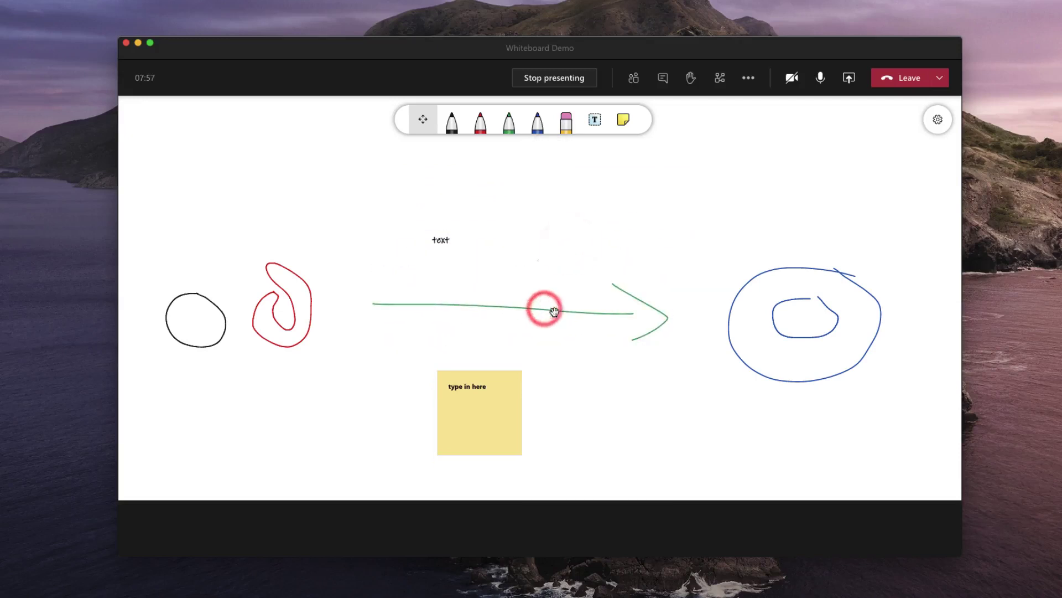
pyautogui.click(572, 300)
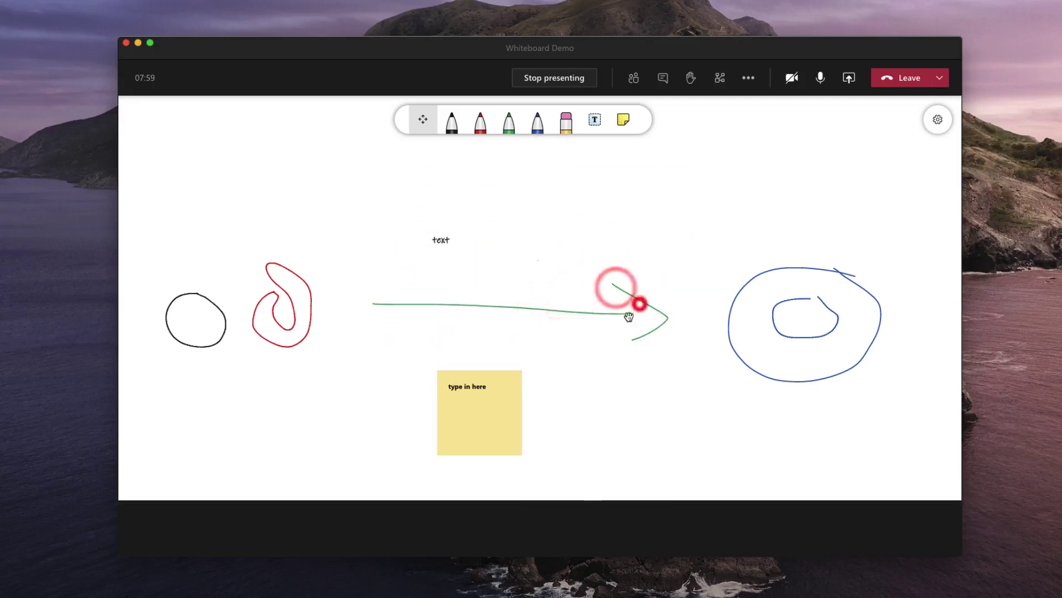
pyautogui.scroll(-3, 590, 263)
pyautogui.scroll(2, 602, 318)
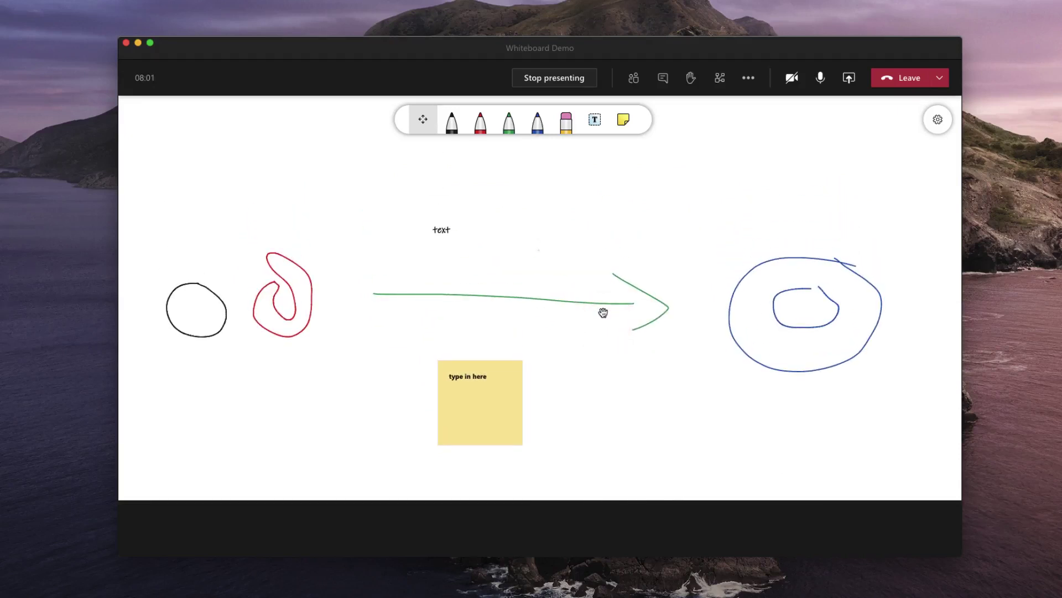
pyautogui.click(658, 147)
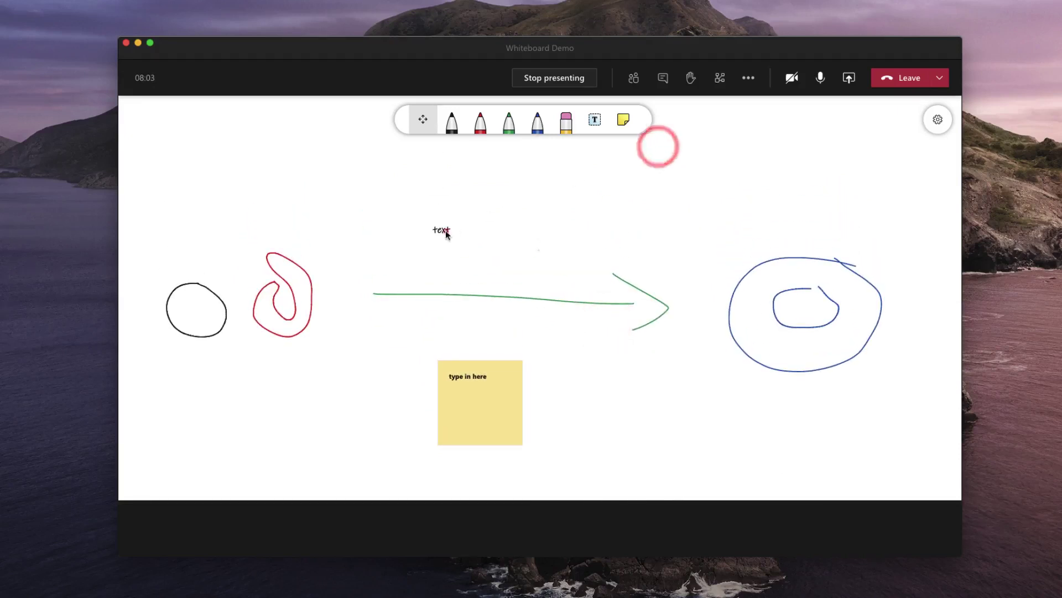
pyautogui.moveTo(446, 230); pyautogui.dragTo(418, 235)
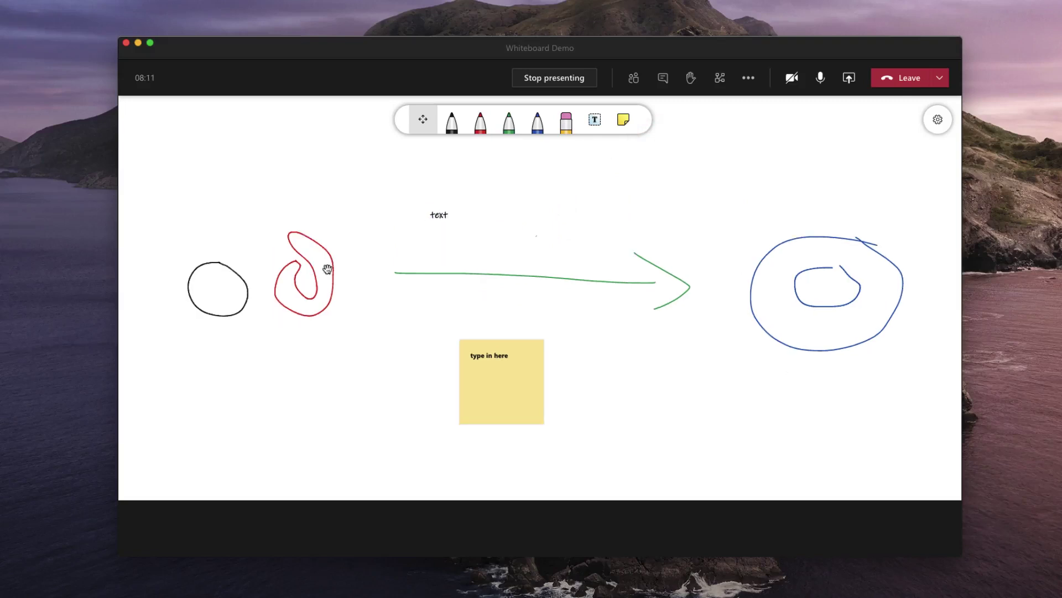
# Turn on 'Other participants can edit' in settings and choose Export image (PNG)
pyautogui.click(936, 123)
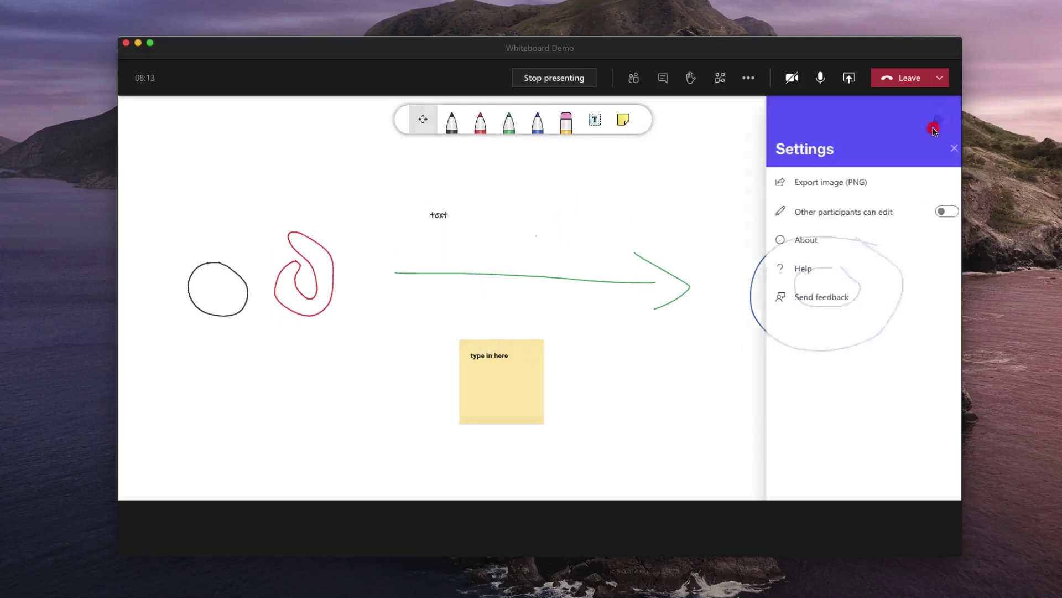
pyautogui.click(944, 213)
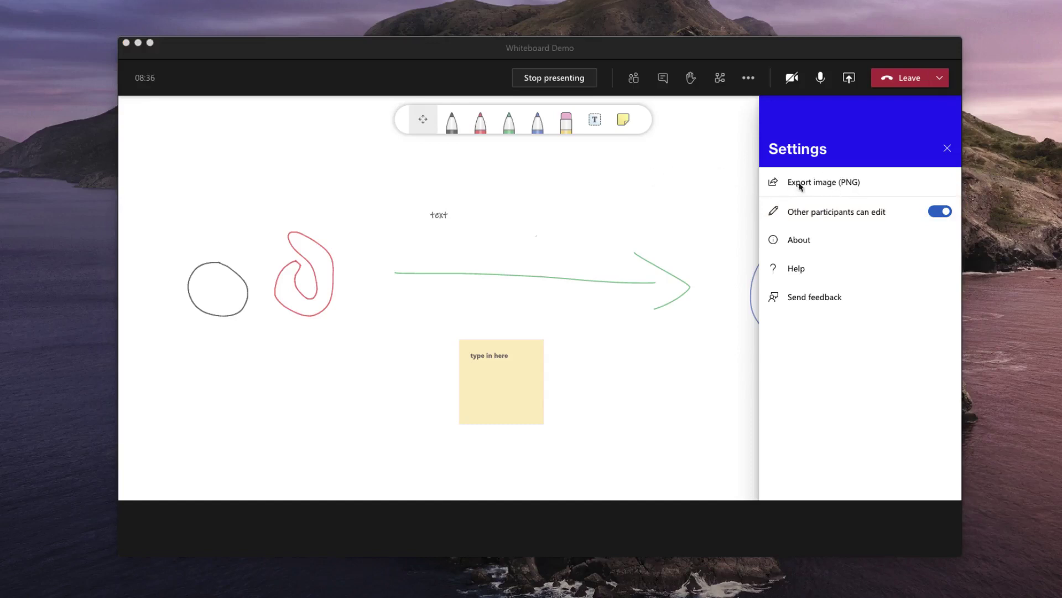
pyautogui.click(828, 182)
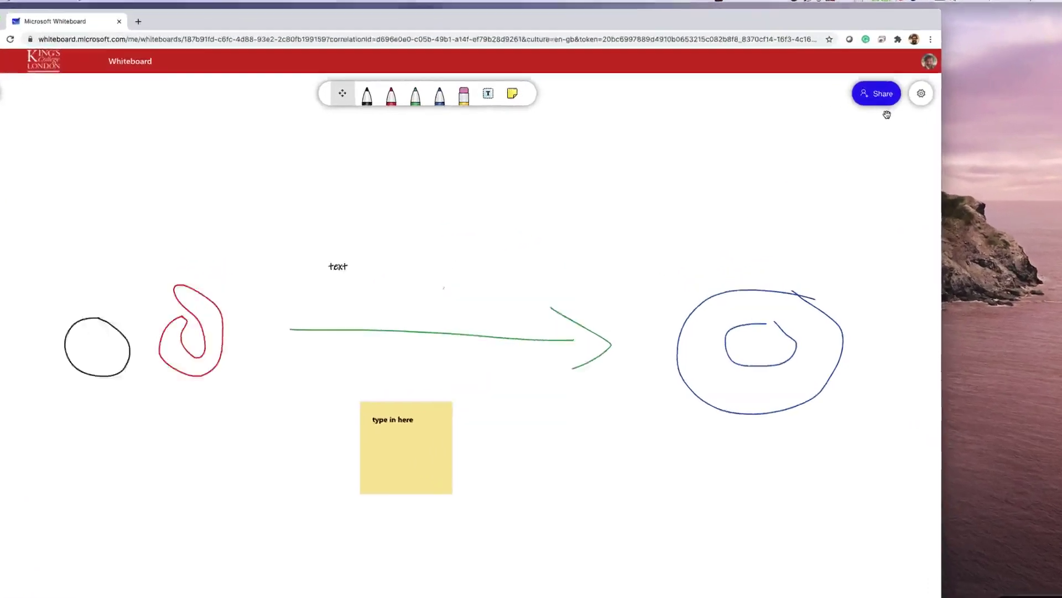
# Export the web whiteboard via Export image (PNG), downloading Whiteboard.png
pyautogui.click(921, 93)
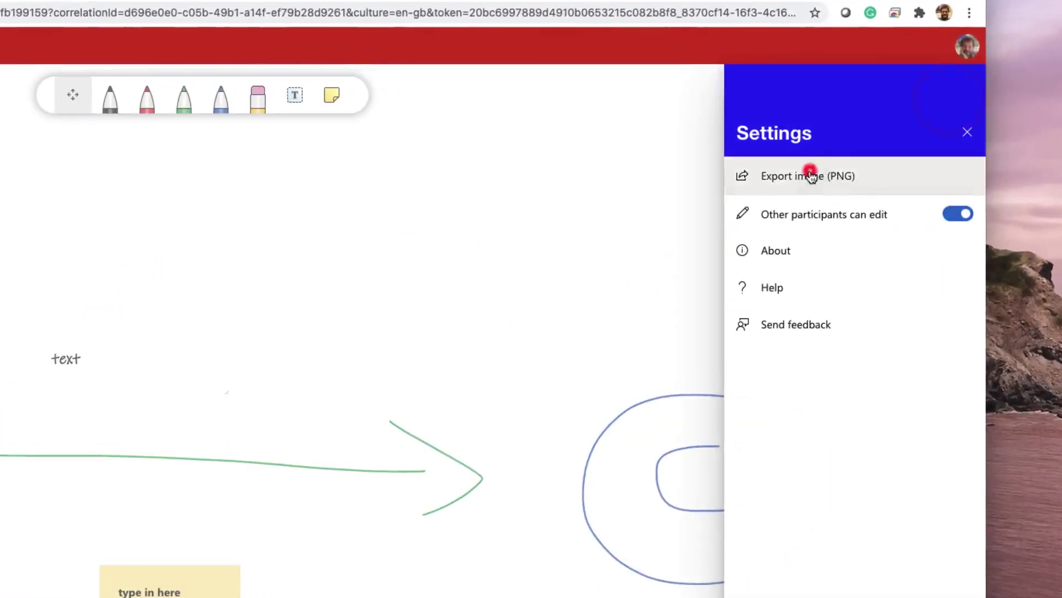
pyautogui.click(810, 176)
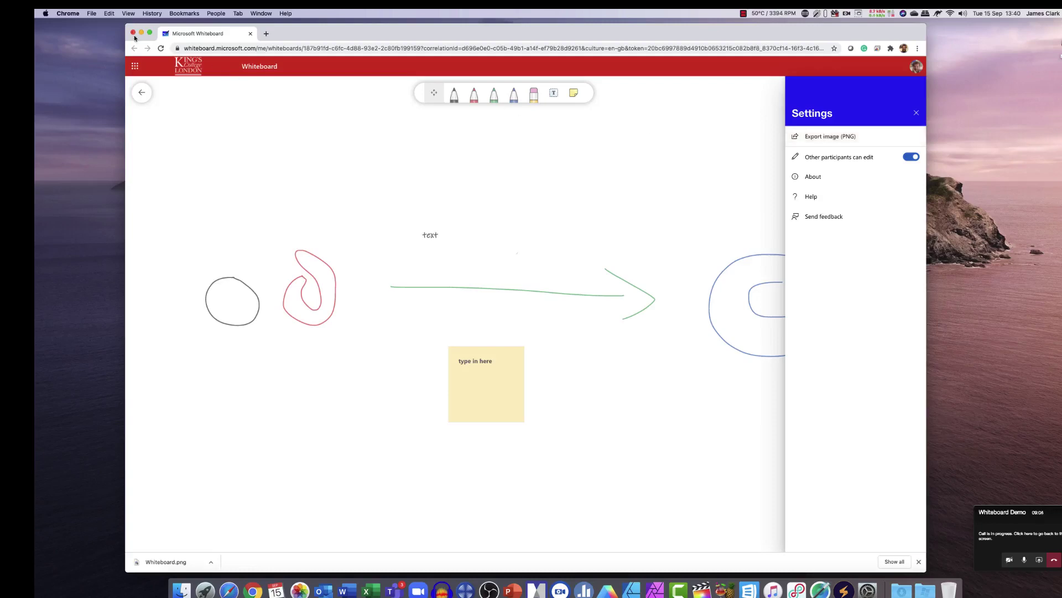
# Close the Chrome window and Settings panel, then capture a screen region with Cmd+Shift+4
pyautogui.click(133, 33)
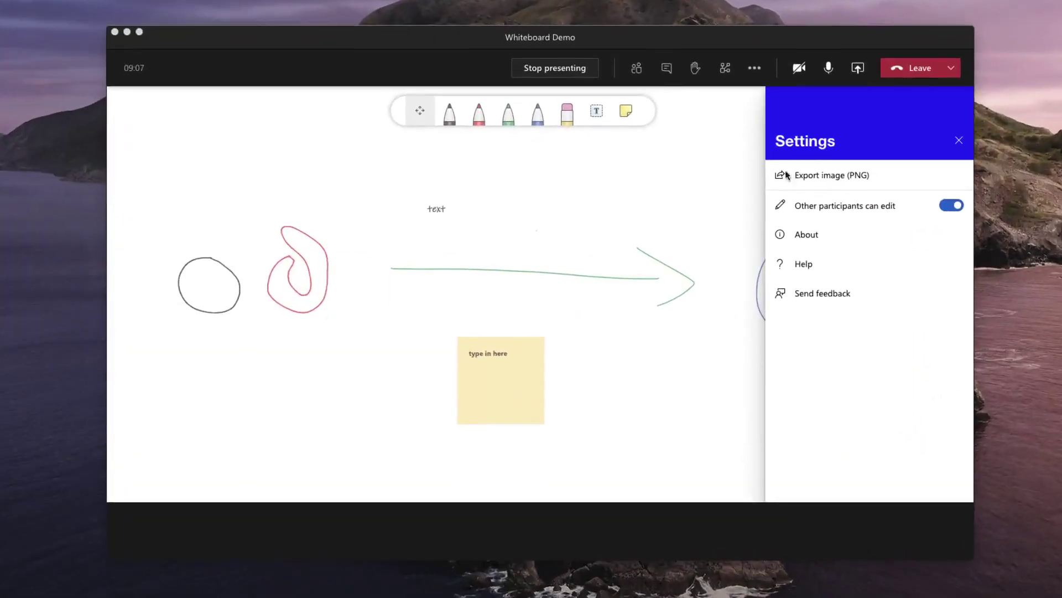
pyautogui.click(960, 141)
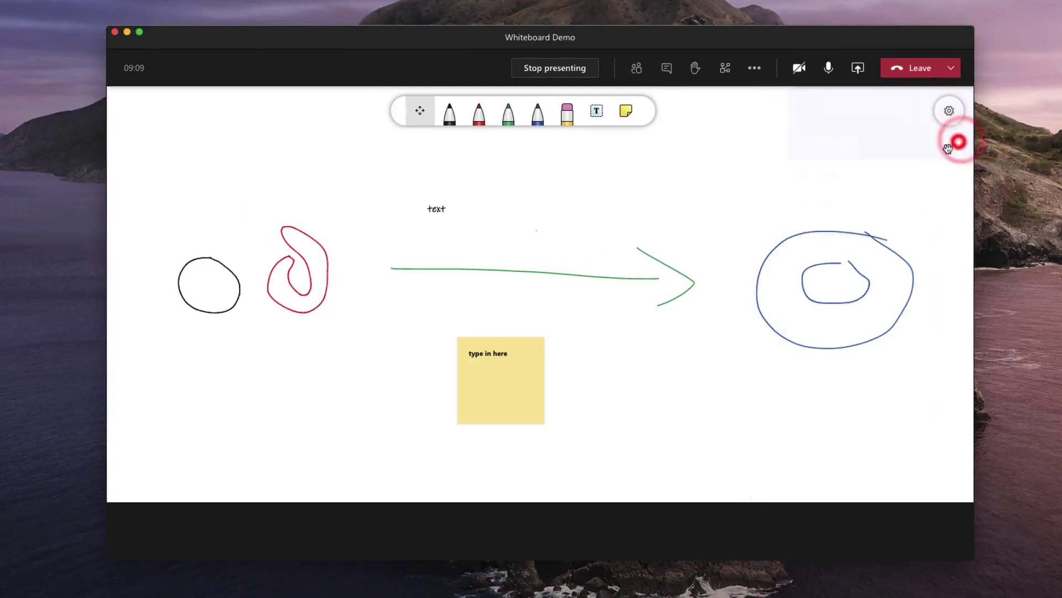
pyautogui.press('super+shift+4')
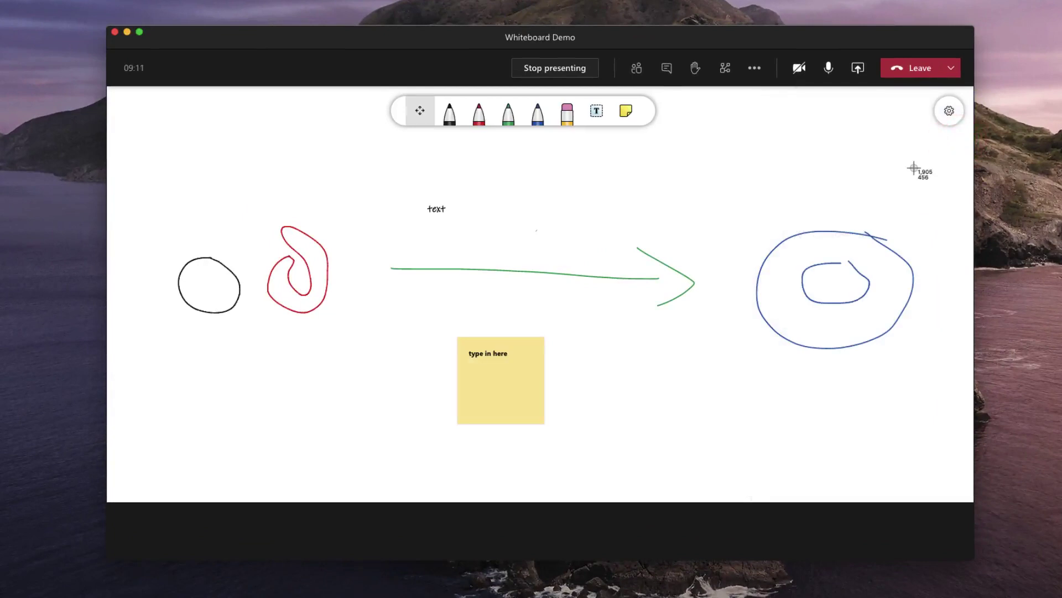
pyautogui.moveTo(137, 142); pyautogui.dragTo(944, 486)
# End the whiteboard presentation, then share the Microsoft Whiteboard tile from Share content
pyautogui.click(563, 68)
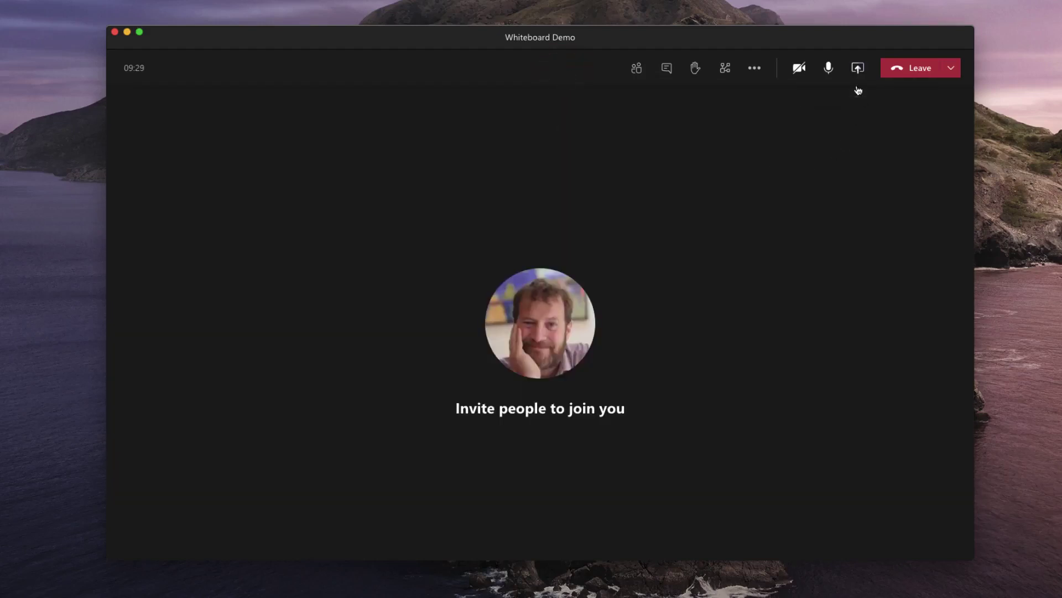
pyautogui.click(859, 69)
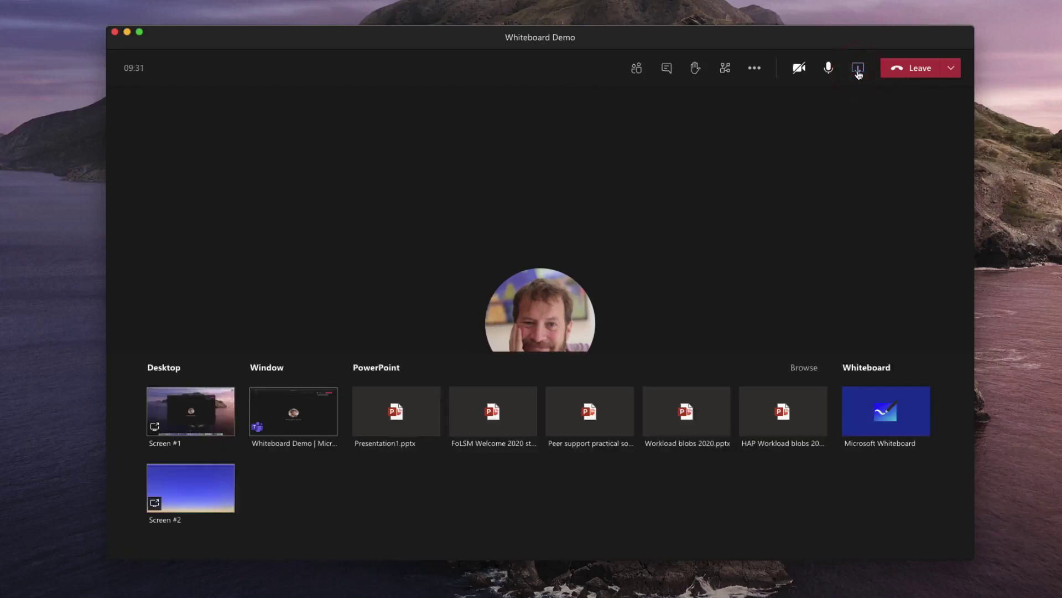
pyautogui.click(894, 406)
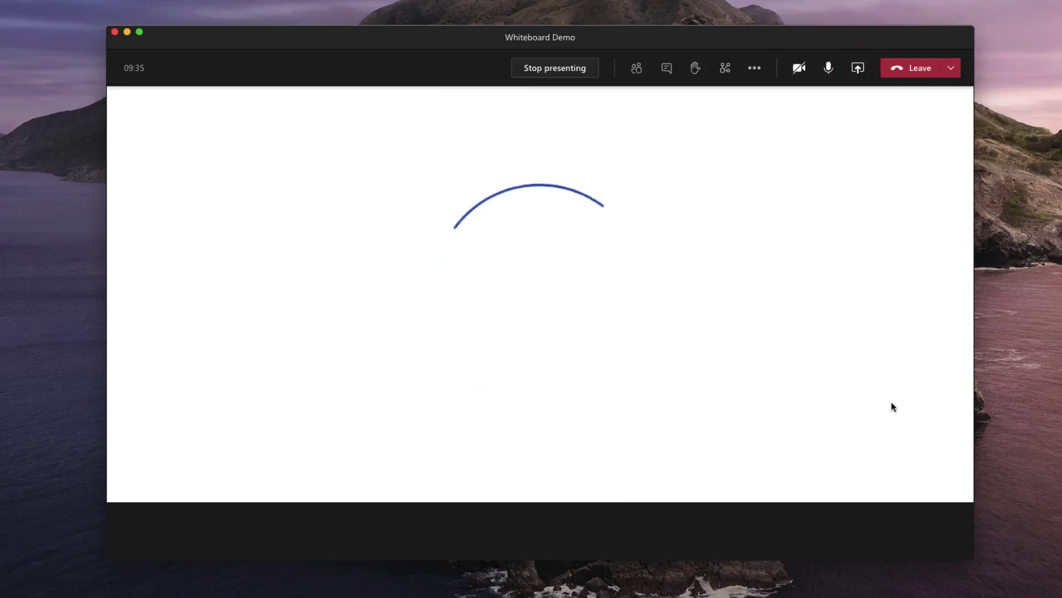